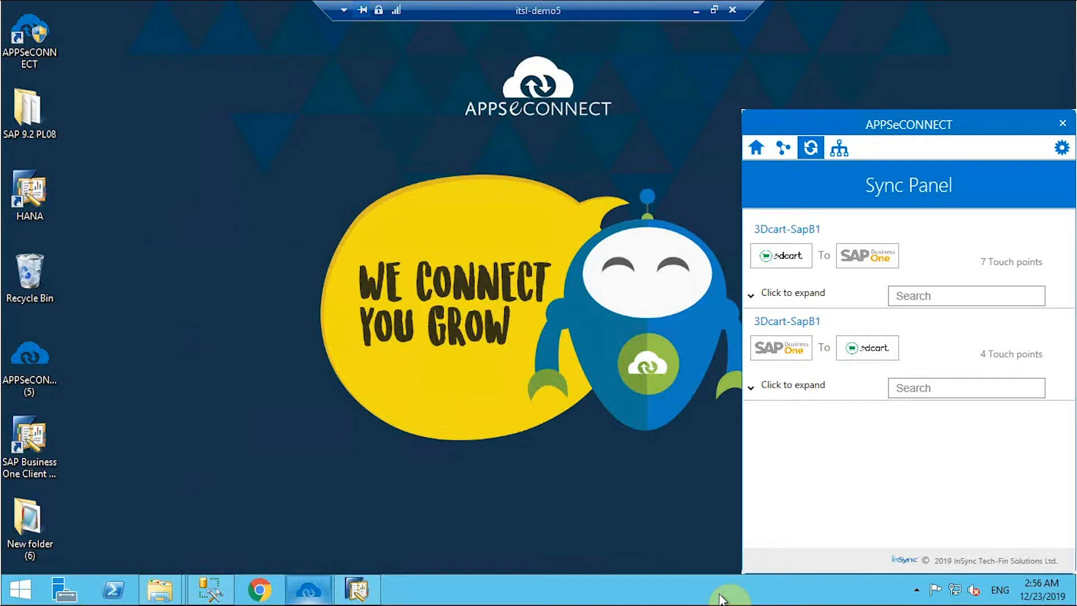
# - Minimize the itsl-demo5 remote desktop window to reveal the local Chrome browser
pyautogui.click(698, 9)
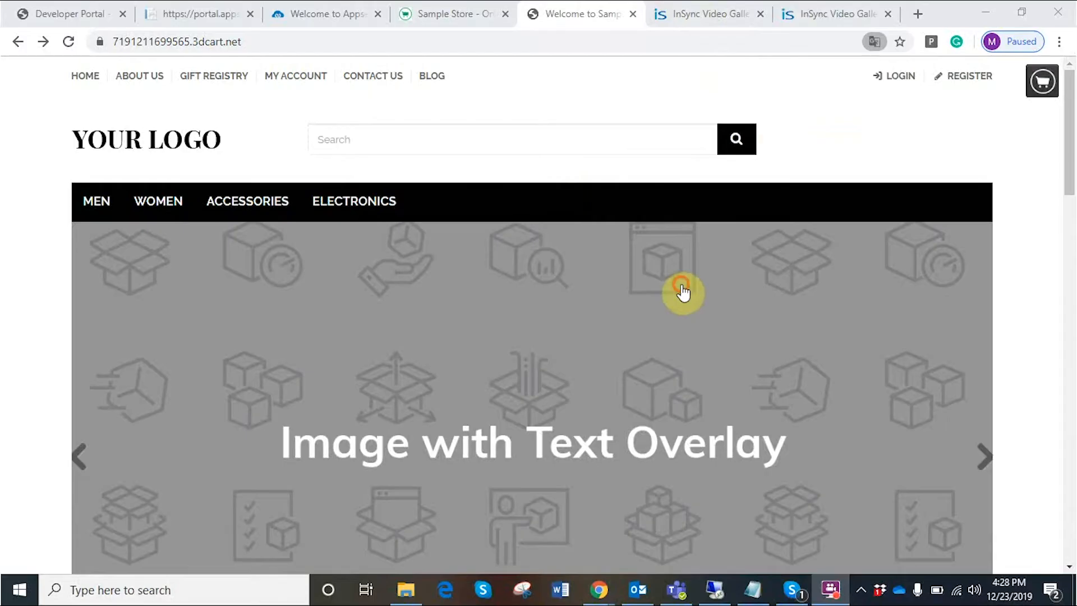
# - Replace the autofilled email with the new customer's email and enter the account password
pyautogui.click(481, 257)
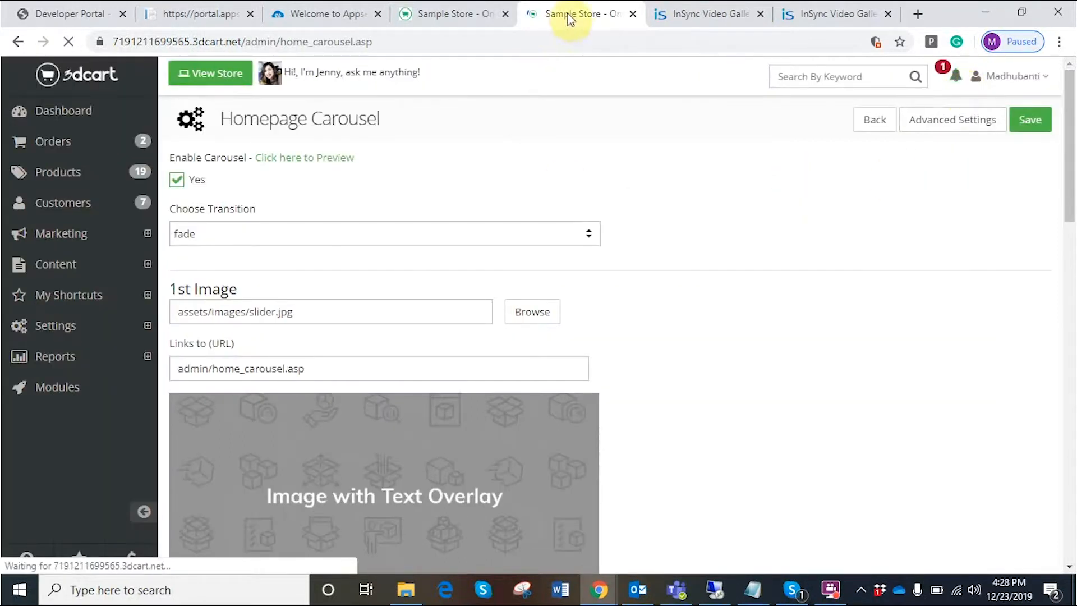
pyautogui.moveTo(143, 300); pyautogui.dragTo(53, 322)
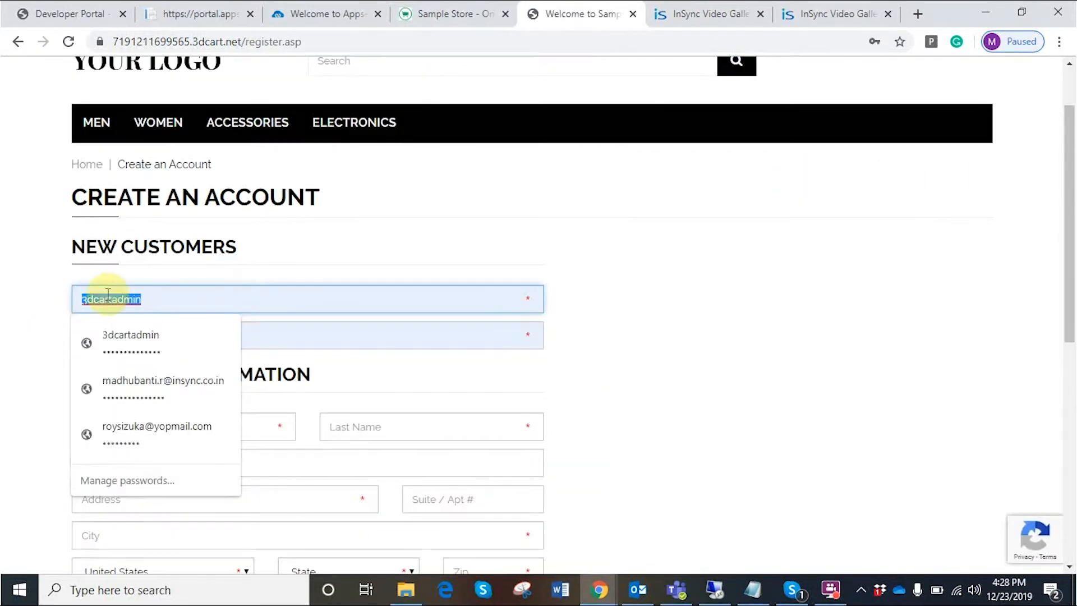
pyautogui.press('BackSpace')
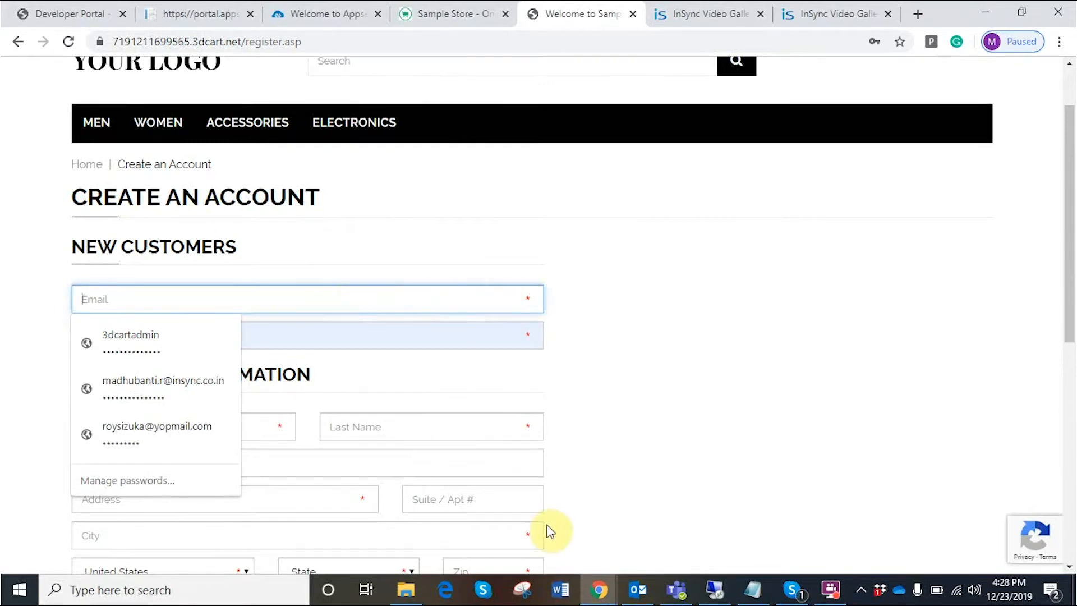
pyautogui.moveTo(743, 598)
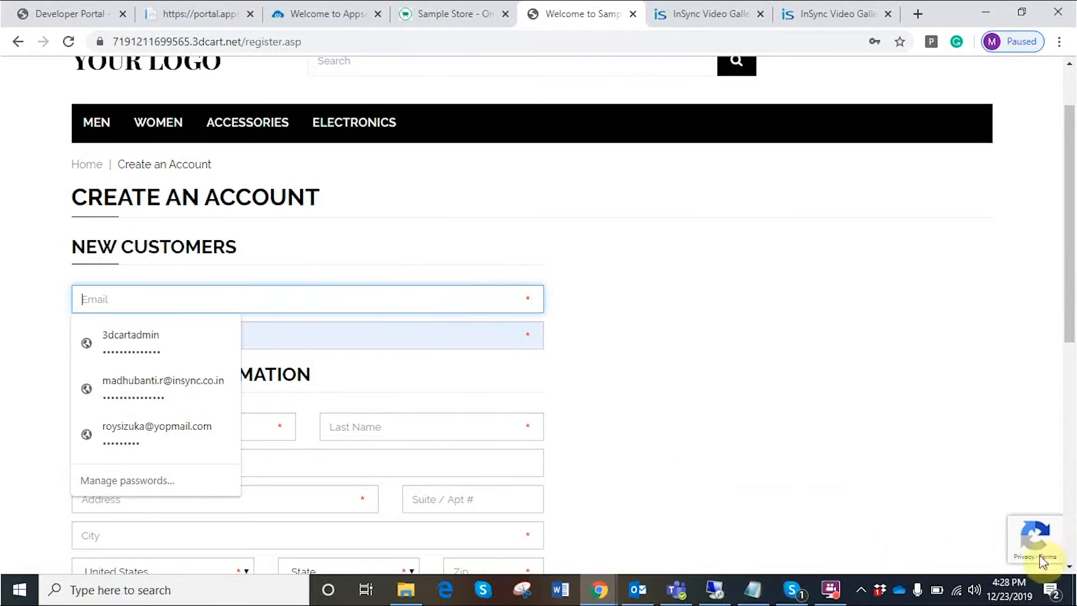
pyautogui.write('Stuart')
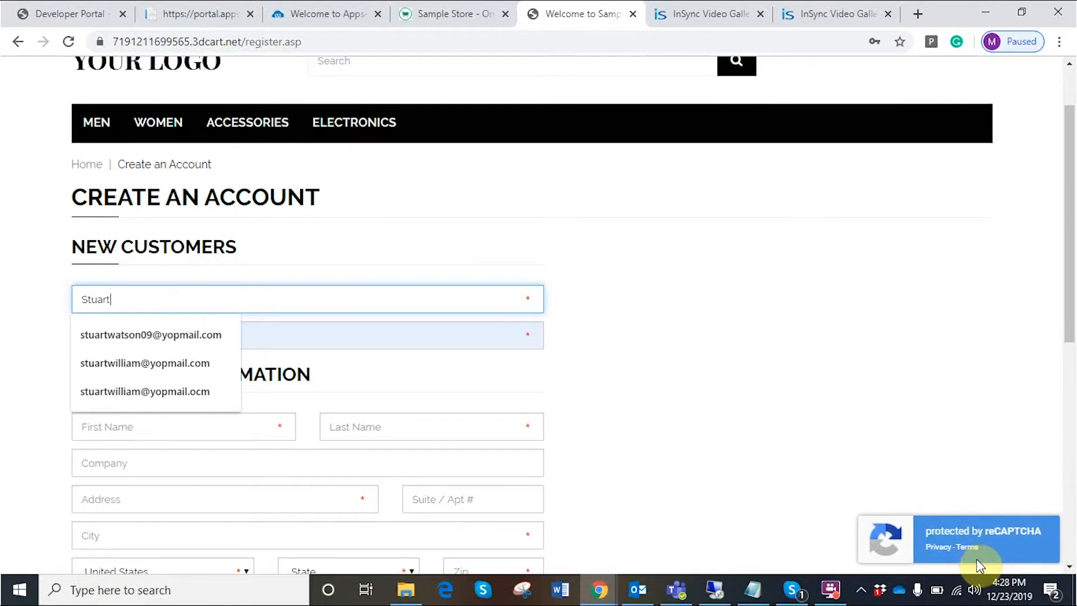
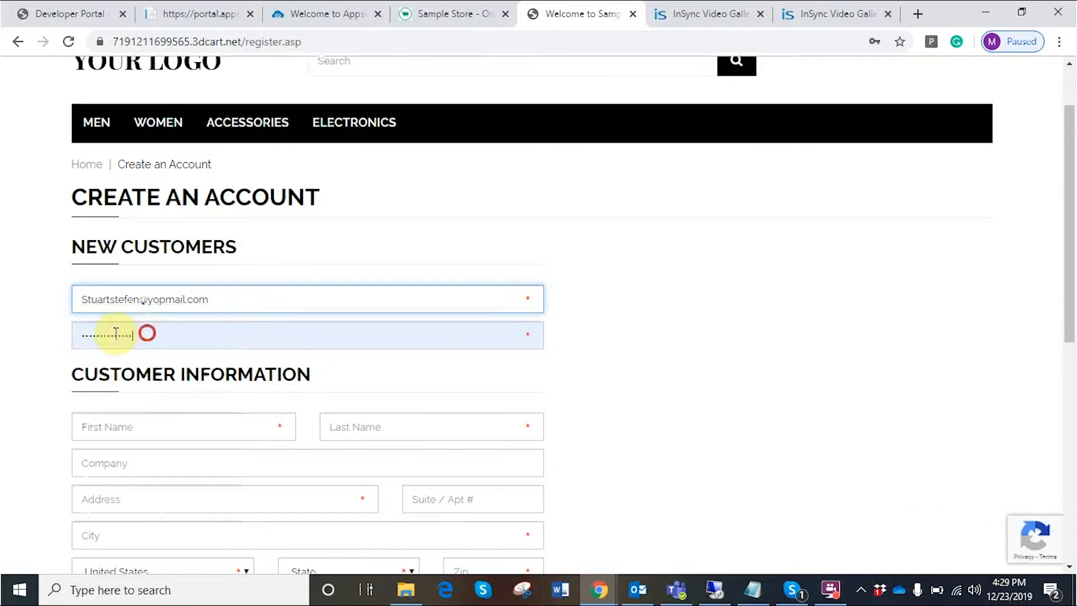
pyautogui.doubleClick(147, 333)
pyautogui.write('*********')
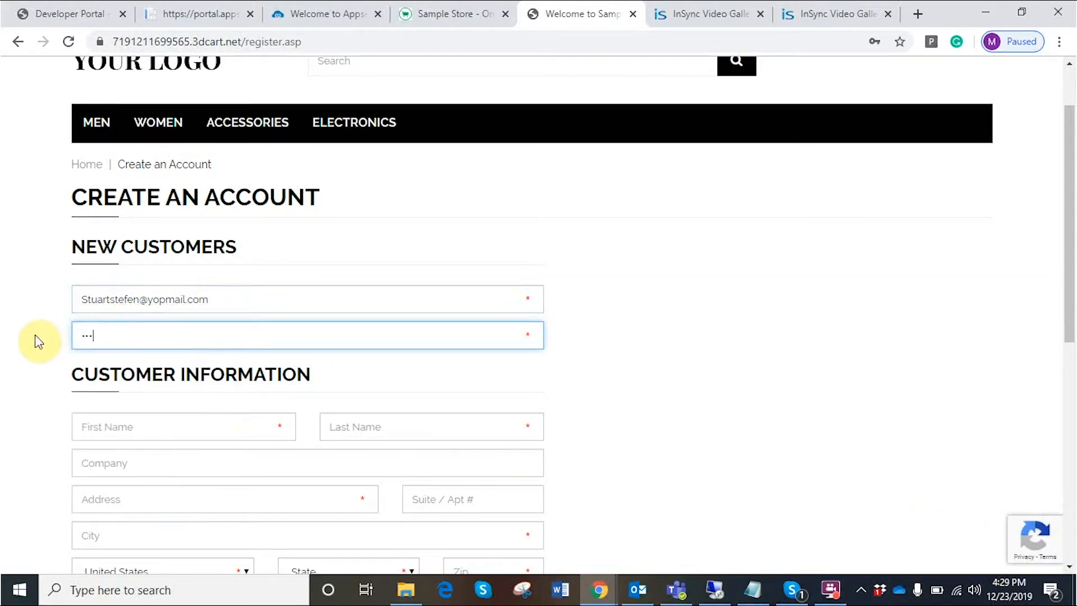
# - Fill in the customer's first and last name on the Create an Account form
pyautogui.click(159, 427)
pyautogui.click(373, 423)
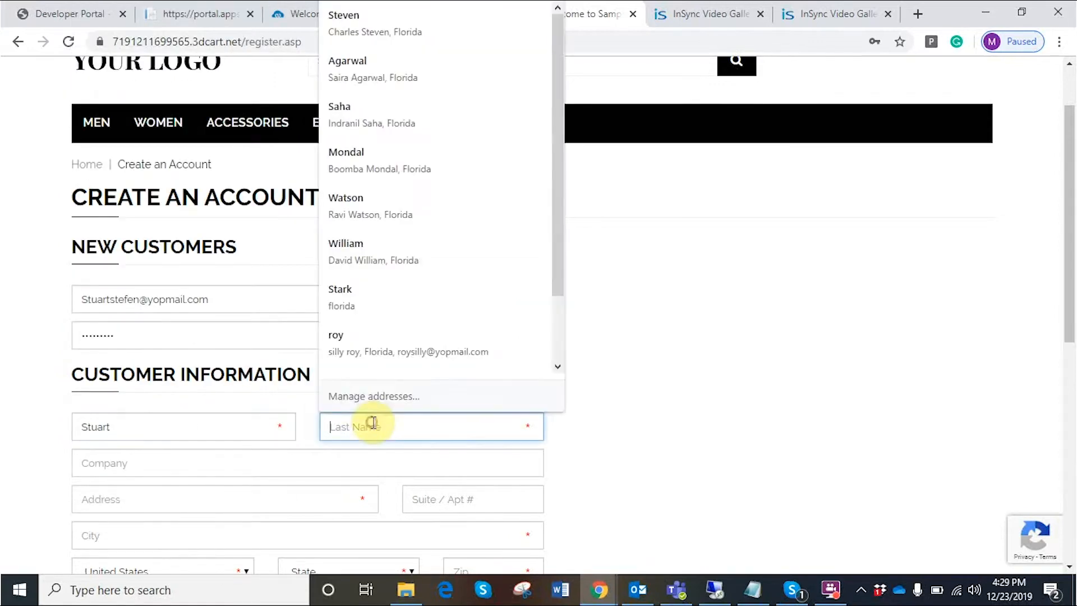
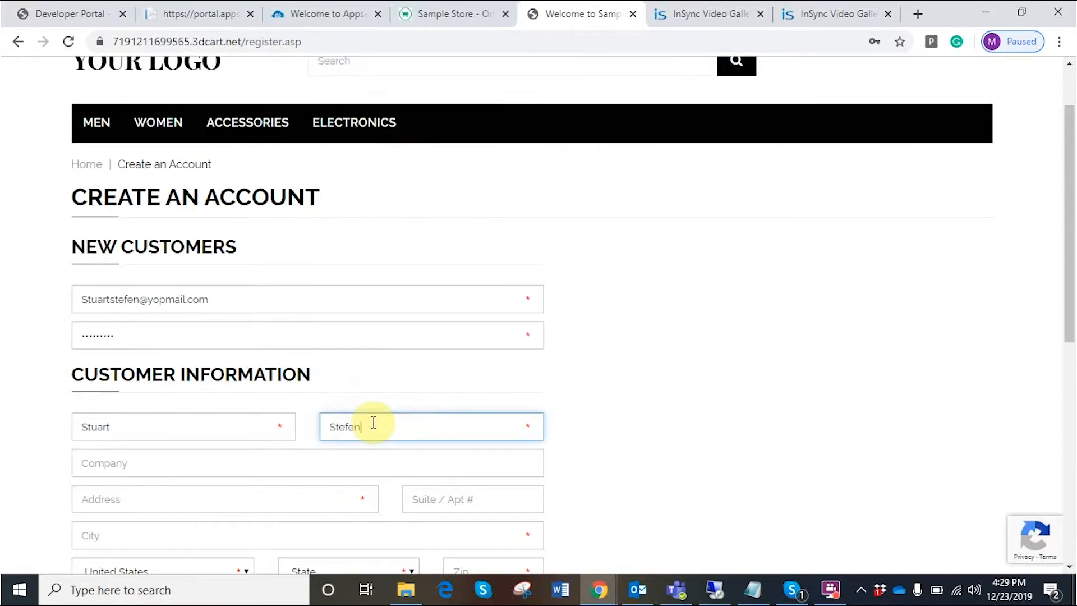
pyautogui.scroll(-3, 164, 353)
pyautogui.click(150, 297)
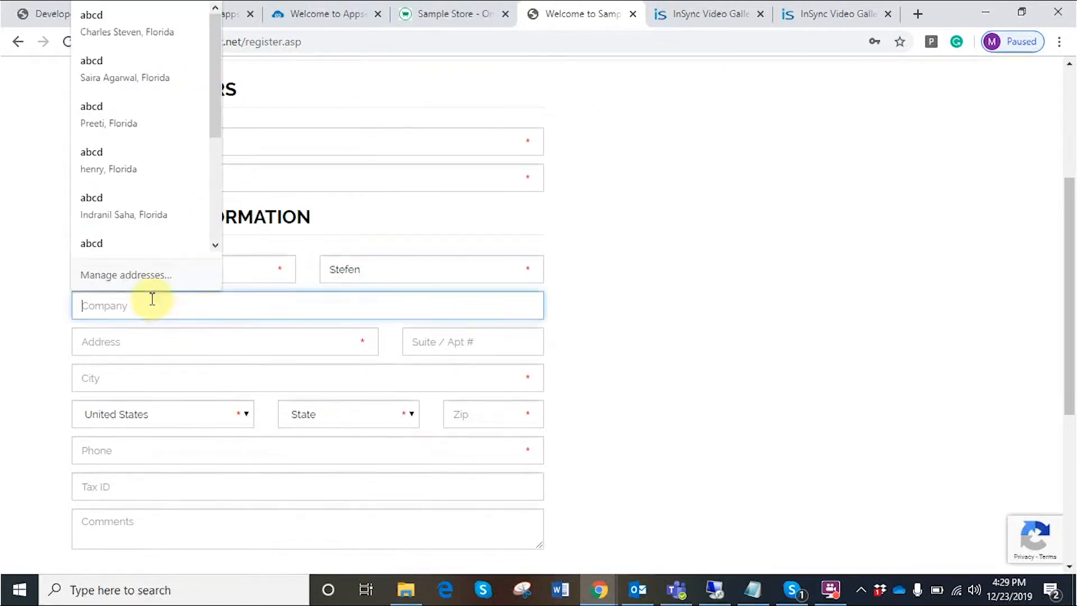
# - Fill the address from a saved autofill entry, add Suite/Apt 124, and register the account
pyautogui.click(136, 243)
pyautogui.scroll(-2, 234, 375)
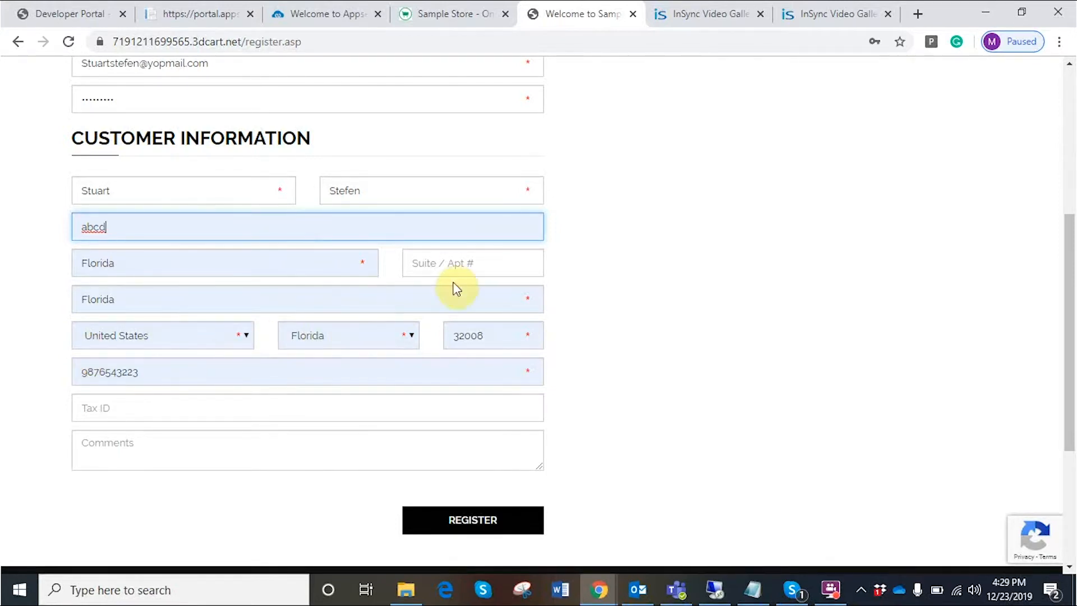
pyautogui.click(446, 268)
pyautogui.write('124')
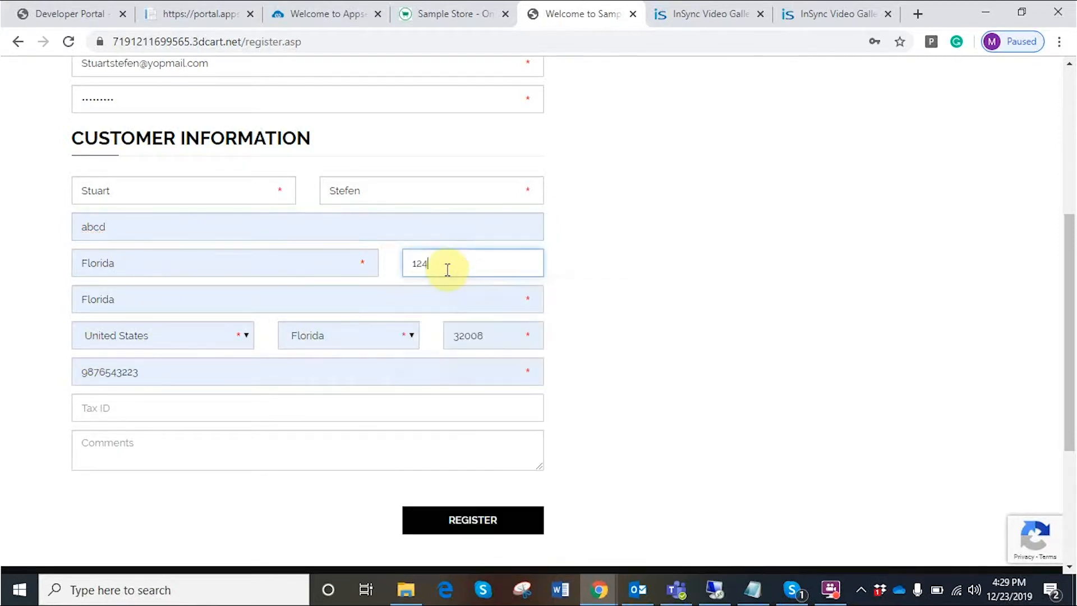
pyautogui.click(466, 526)
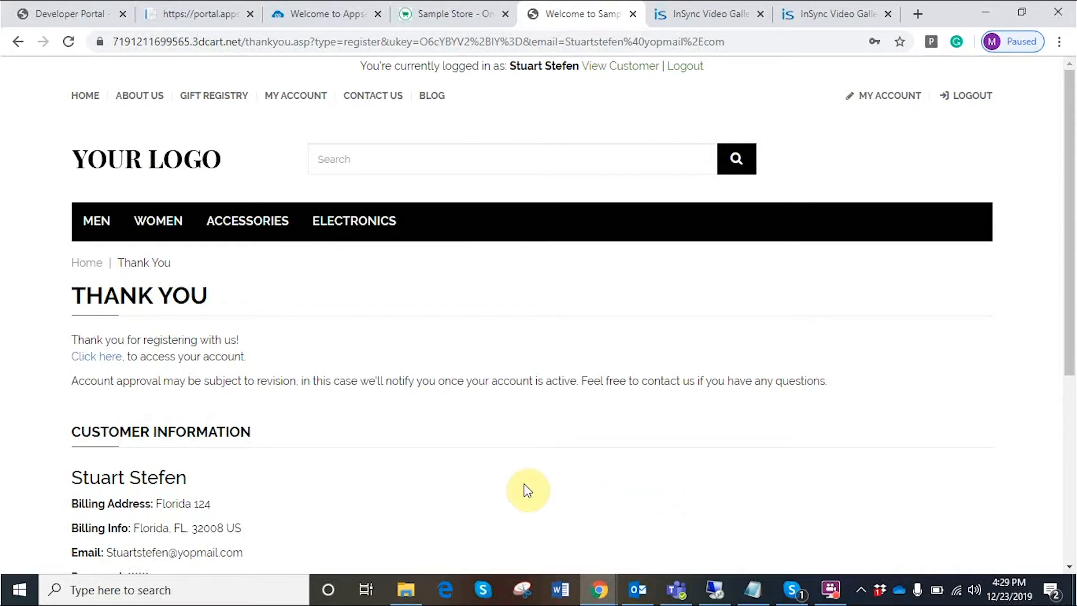
# - Back on the remote desktop, expand the 3Dcart to SAP Business One integration's sync tasks
pyautogui.click(715, 589)
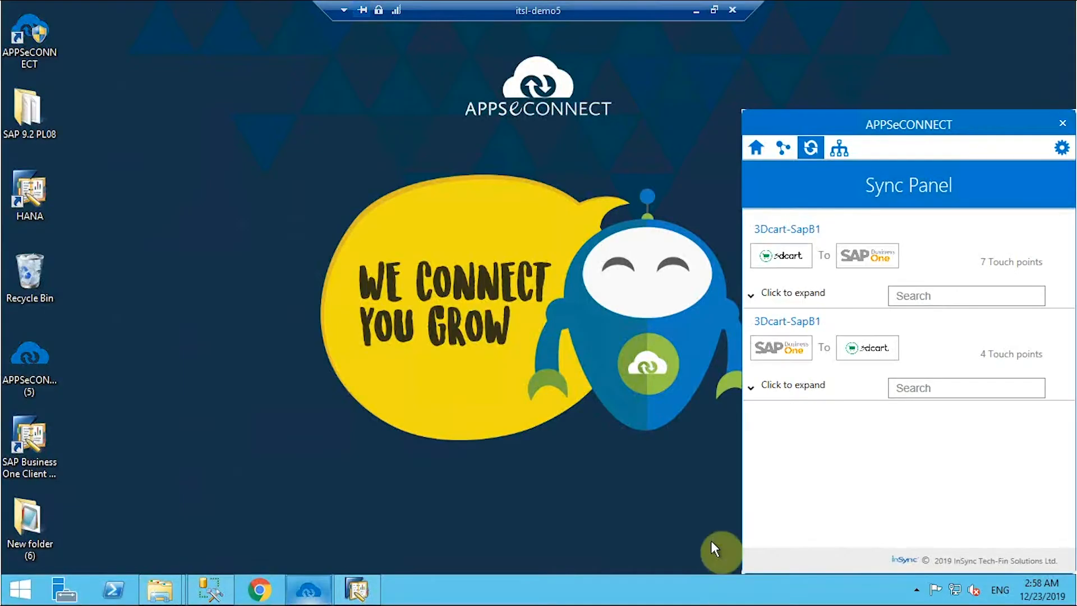
pyautogui.click(756, 294)
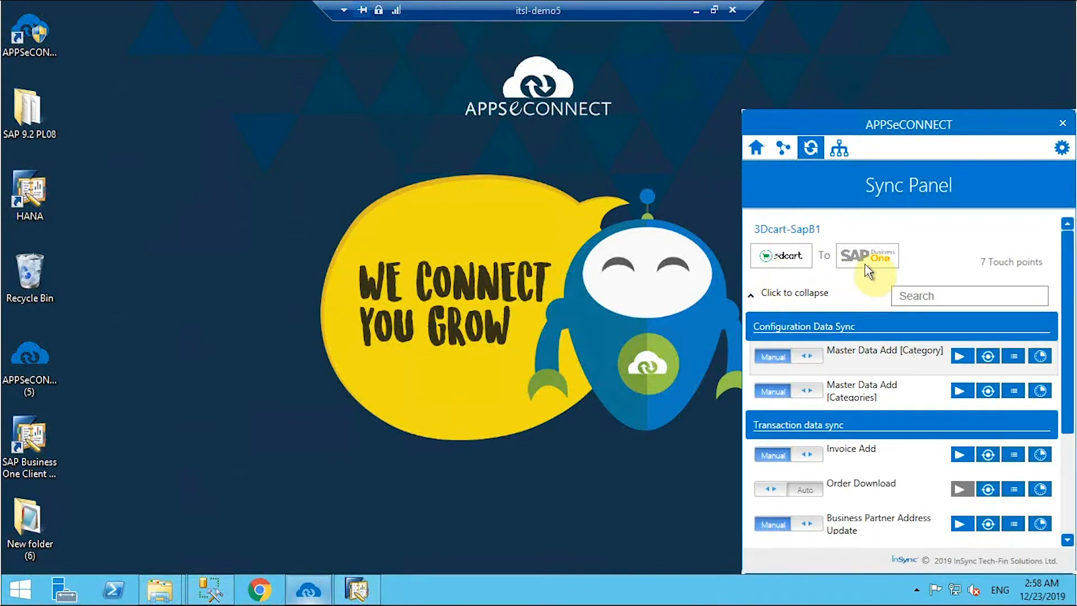
pyautogui.scroll(-2, 941, 481)
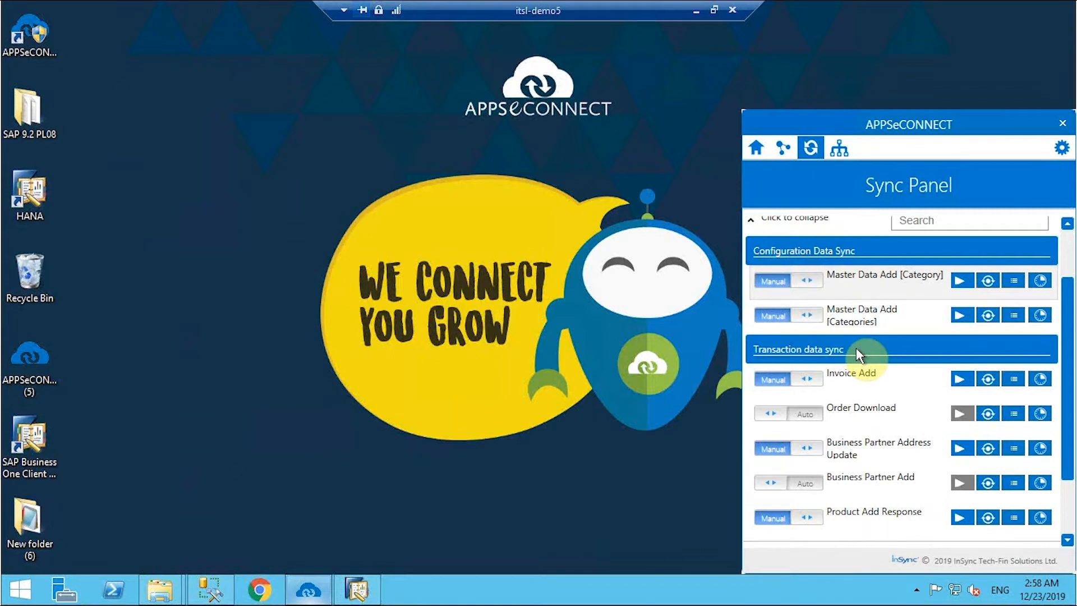
pyautogui.scroll(-1, 950, 289)
pyautogui.scroll(1, 945, 286)
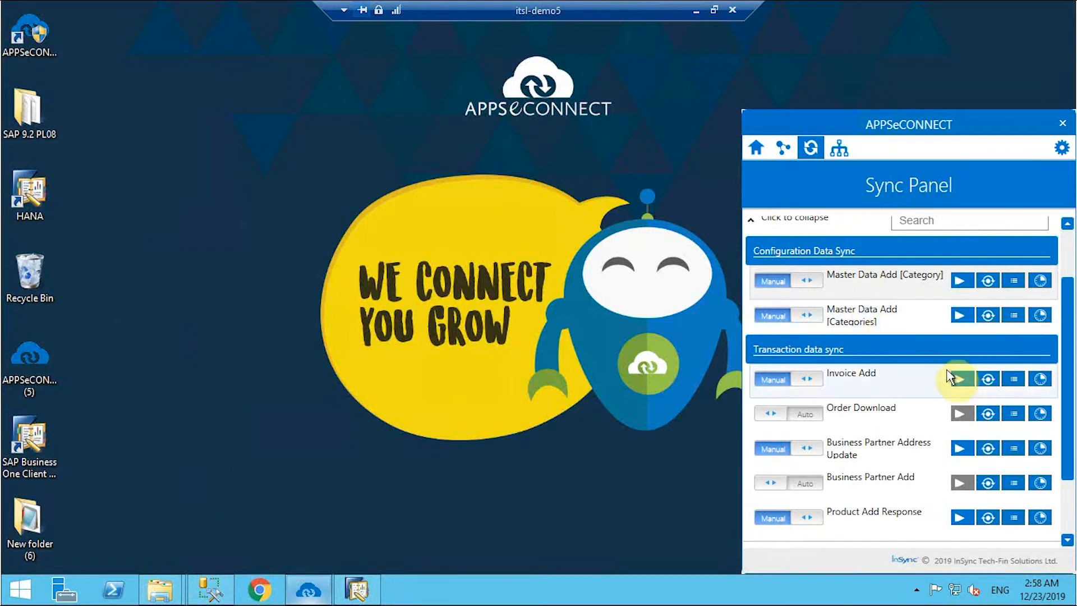
pyautogui.scroll(-2, 953, 376)
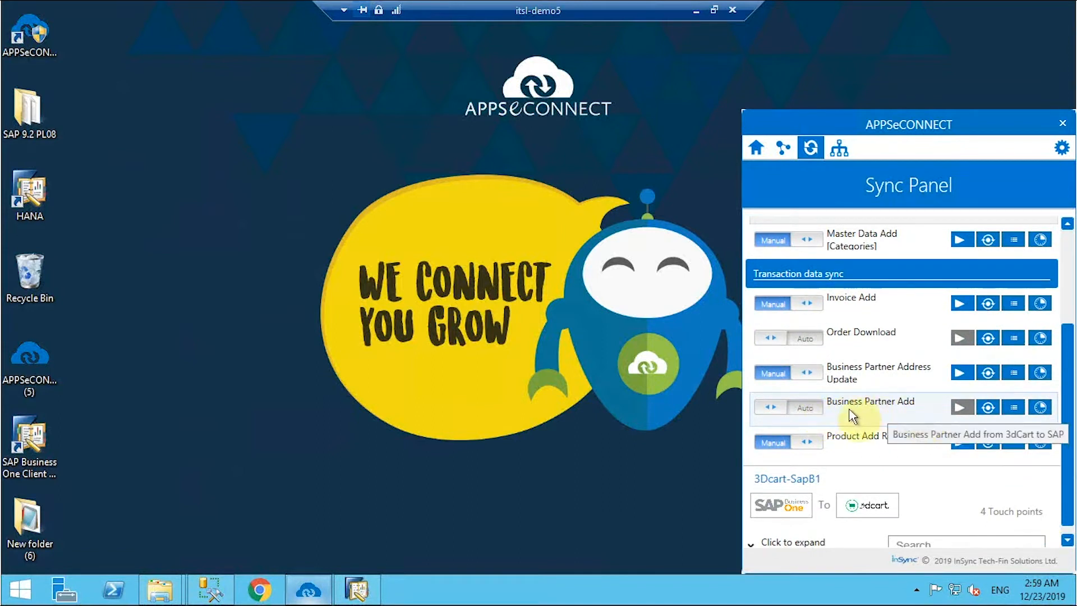
pyautogui.click(806, 415)
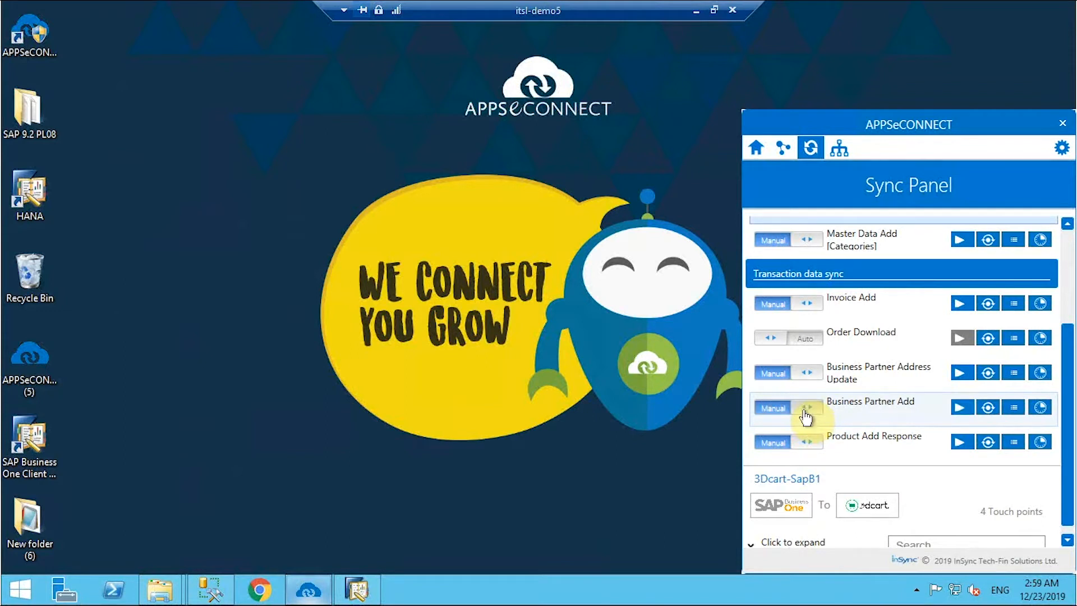
pyautogui.click(768, 416)
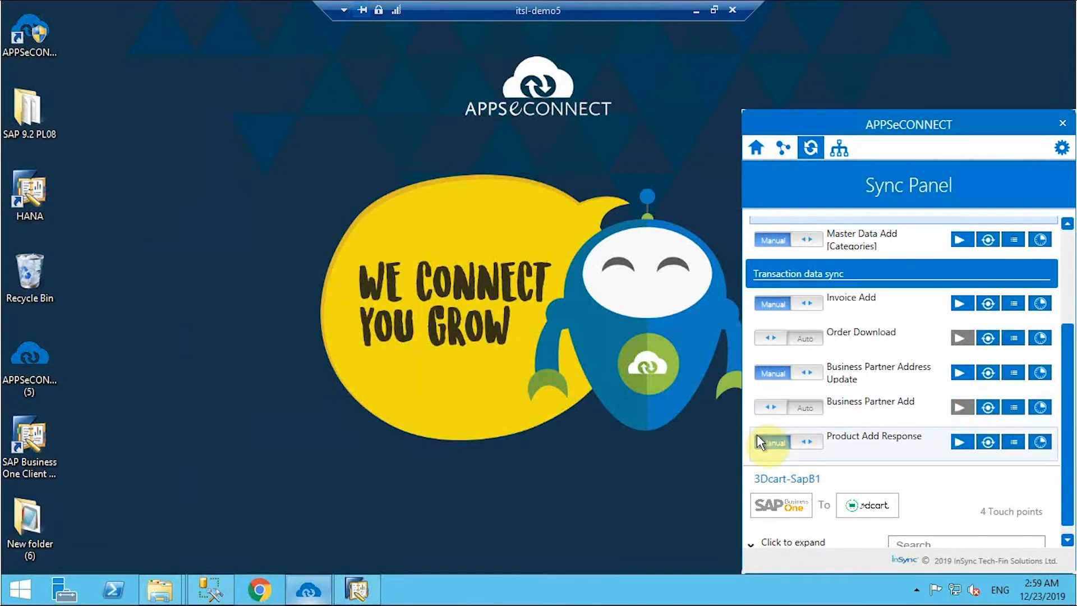
# - Re-sync Business Partner Add and check its transaction logs show it completed successfully
pyautogui.click(989, 412)
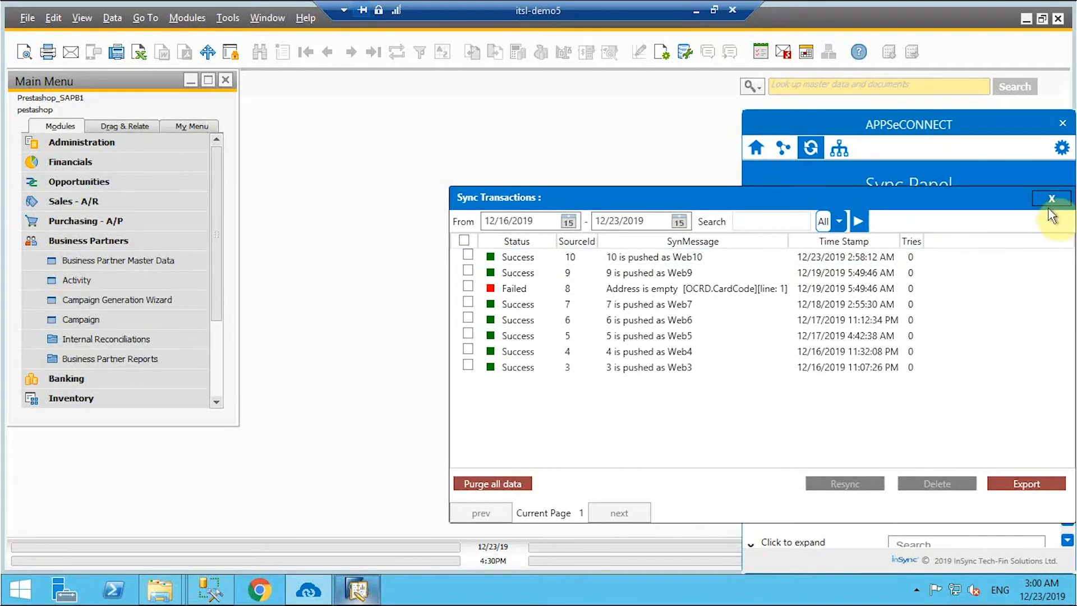
pyautogui.click(1050, 199)
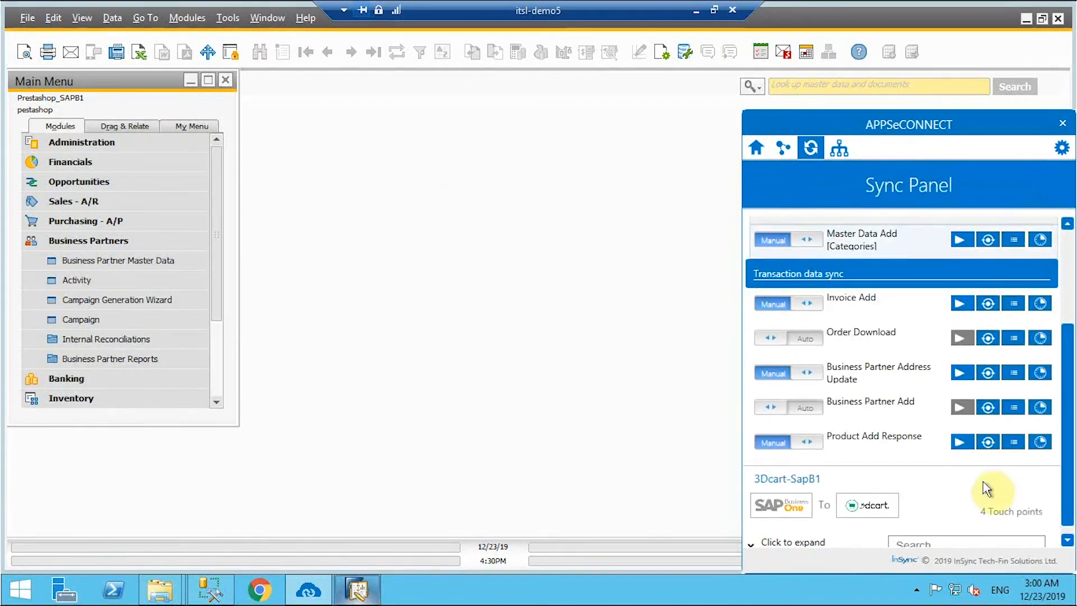
pyautogui.click(1014, 408)
pyautogui.moveTo(681, 255); pyautogui.dragTo(734, 258)
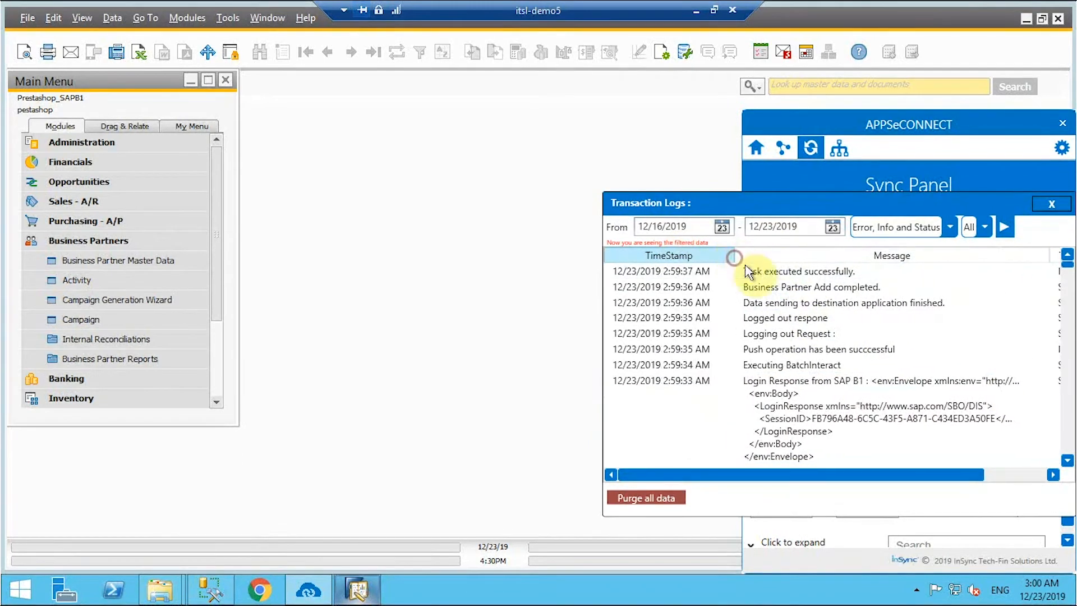
pyautogui.click(1053, 204)
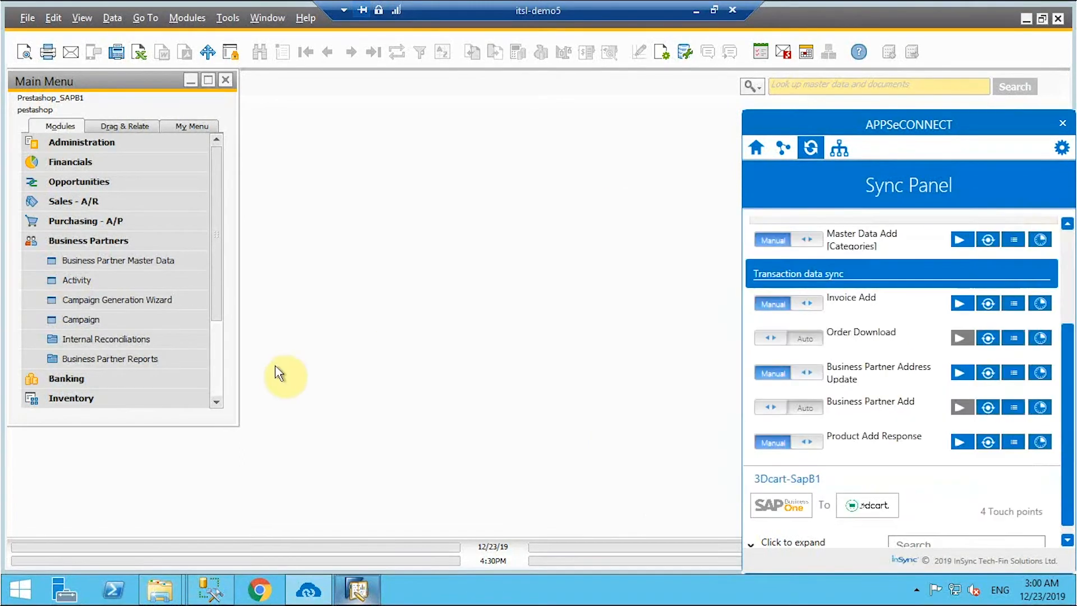
# - Find the storefront customer by name in Business Partner Master Data and view its addresses
pyautogui.click(123, 263)
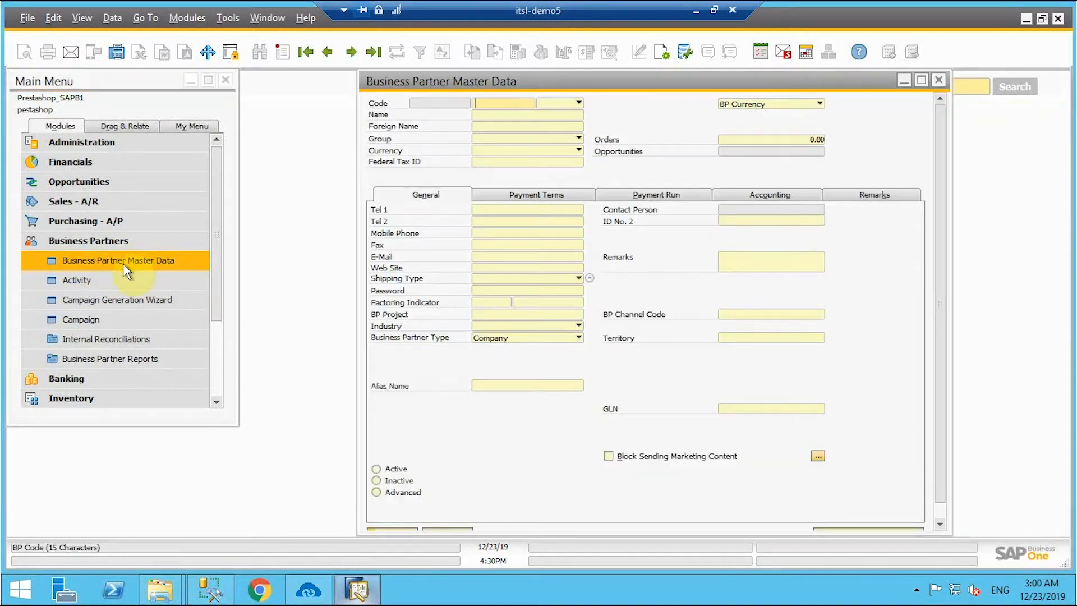
pyautogui.click(490, 114)
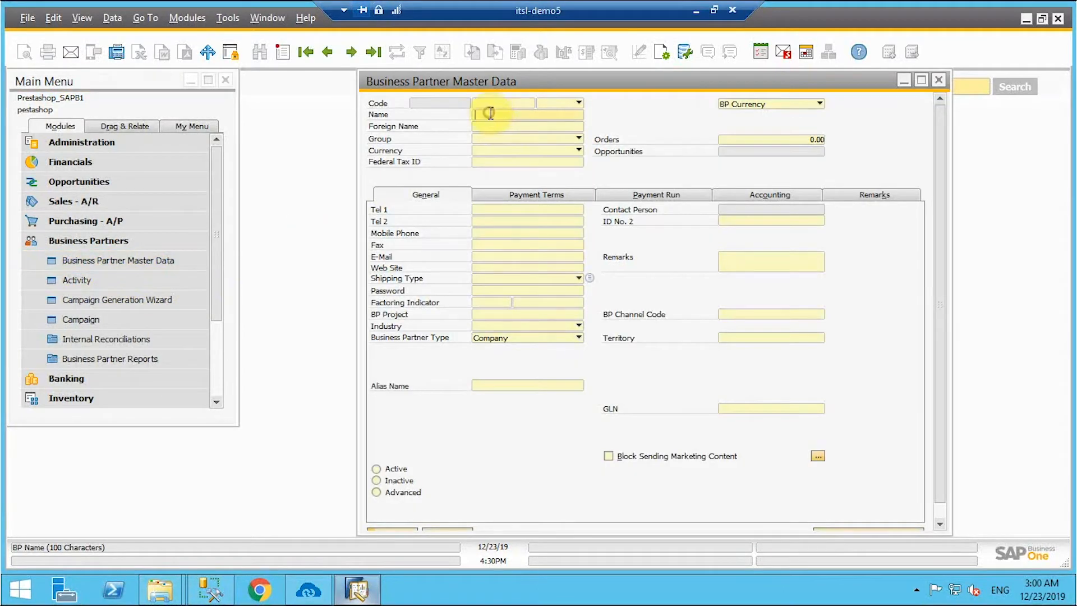
pyautogui.write('Stuart')
pyautogui.press('Return')
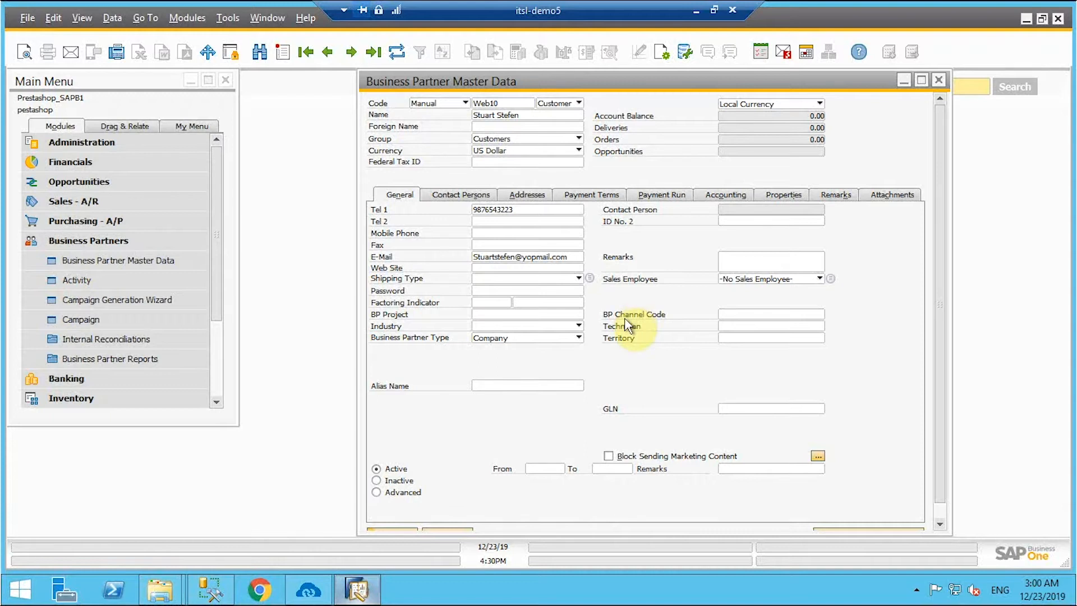
pyautogui.click(518, 198)
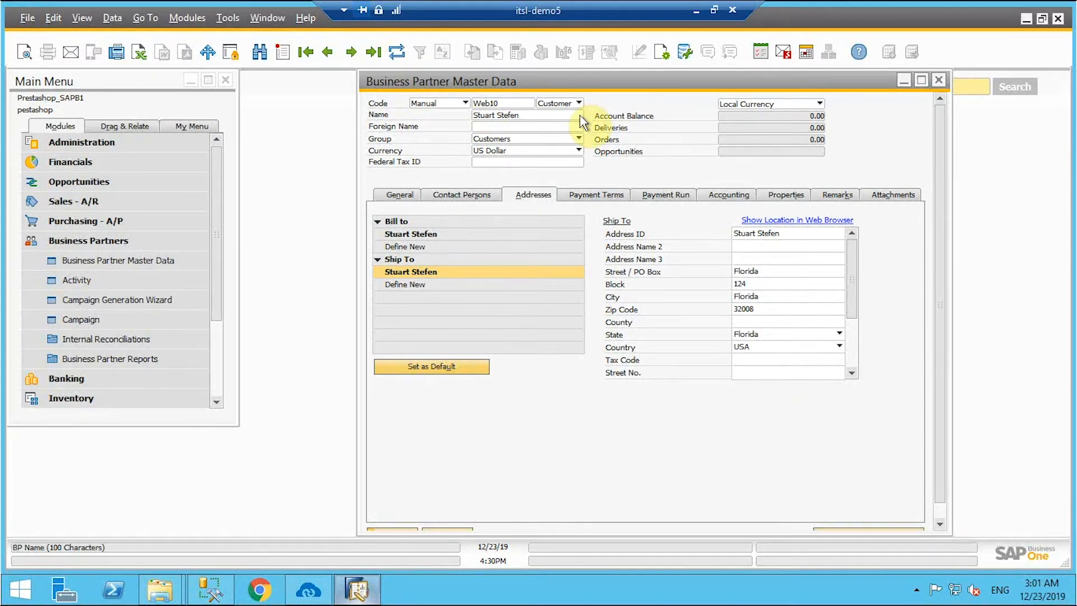
# - Close the business partner record and open a blank Item Master Data form in Add mode
pyautogui.click(938, 80)
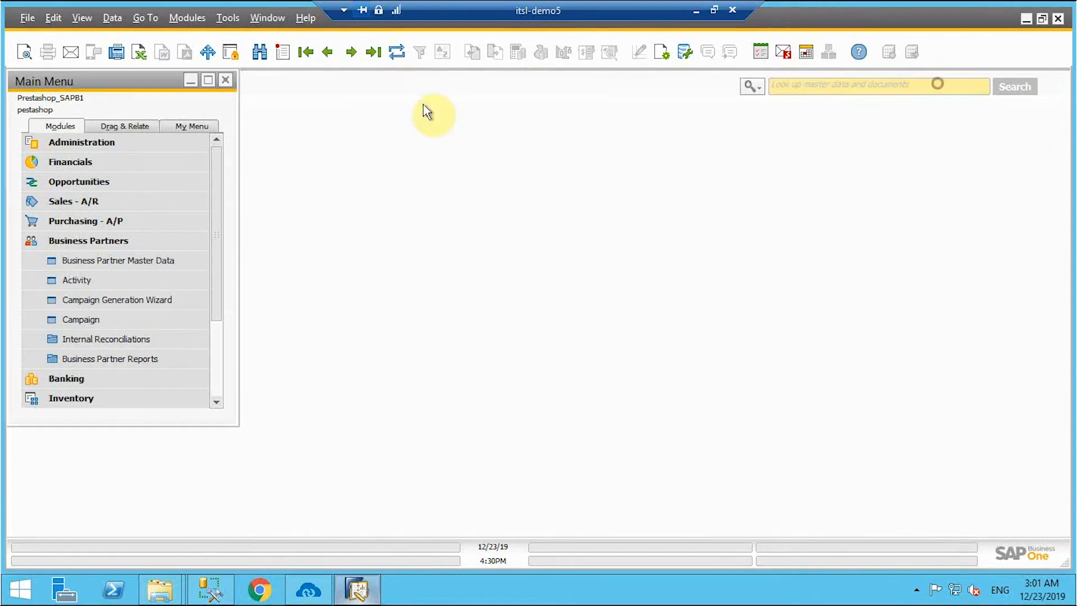
pyautogui.click(86, 245)
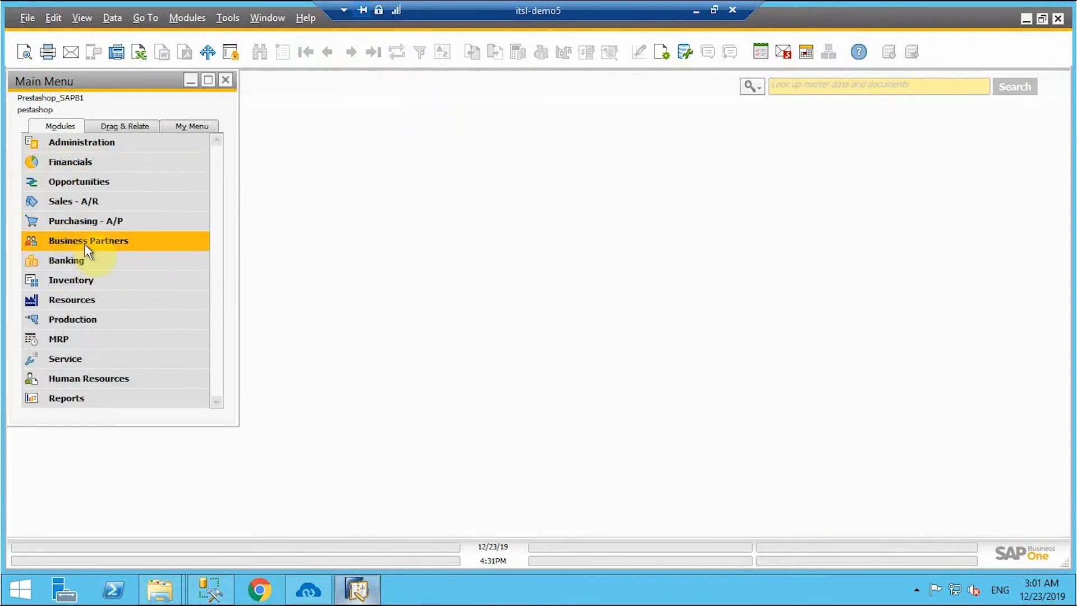
pyautogui.click(81, 281)
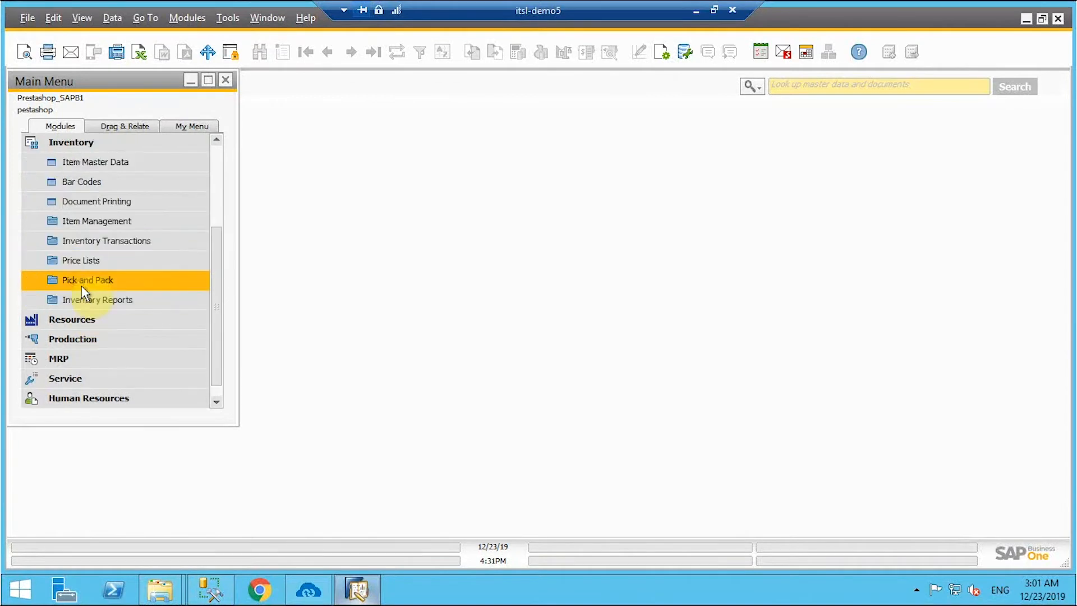
pyautogui.click(86, 164)
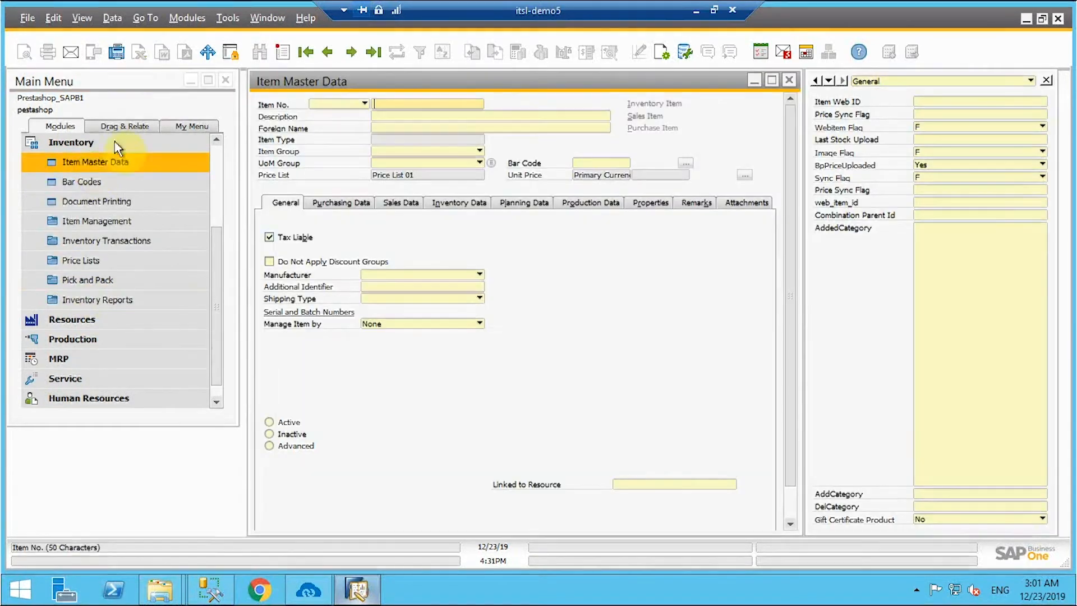
pyautogui.click(284, 52)
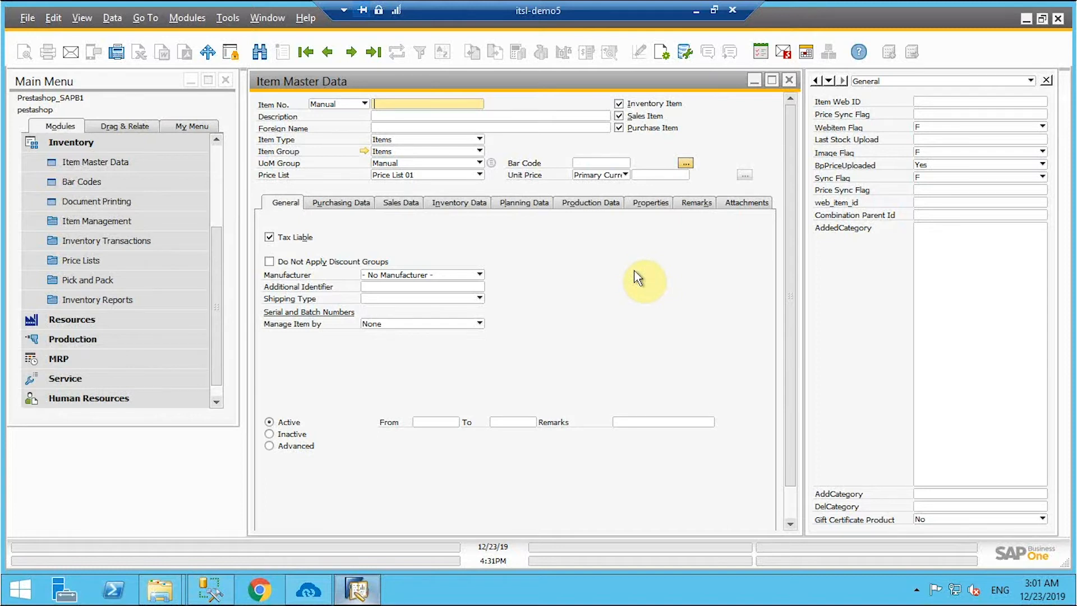
# - Enter item number Mi97, description 'Mi phone note7 pro' and unit price 2345
pyautogui.scroll(-1, 425, 244)
pyautogui.scroll(1, 392, 230)
pyautogui.click(376, 104)
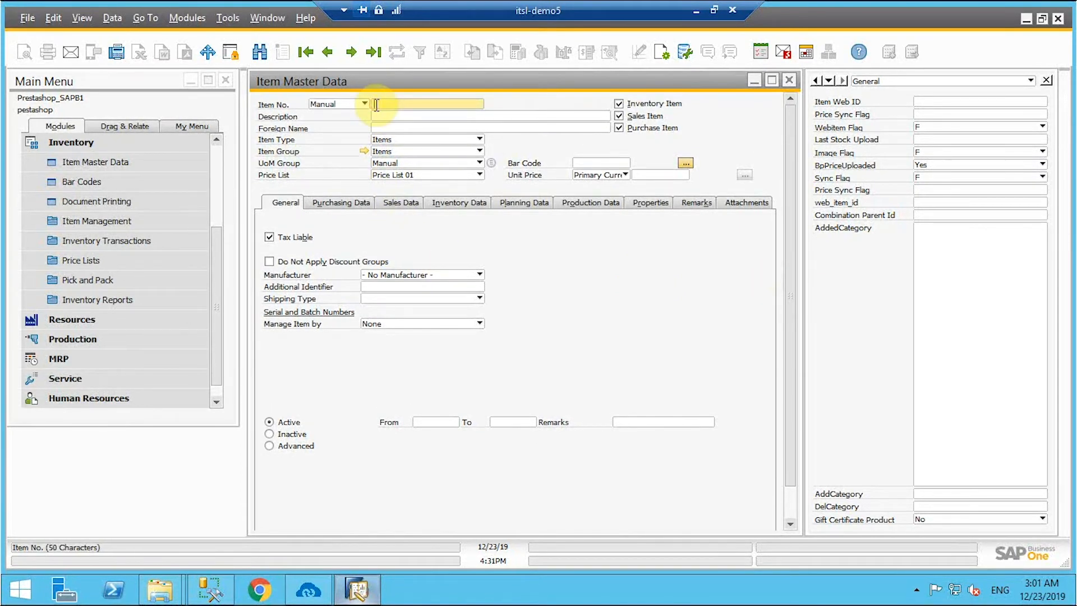
pyautogui.write('Mi97')
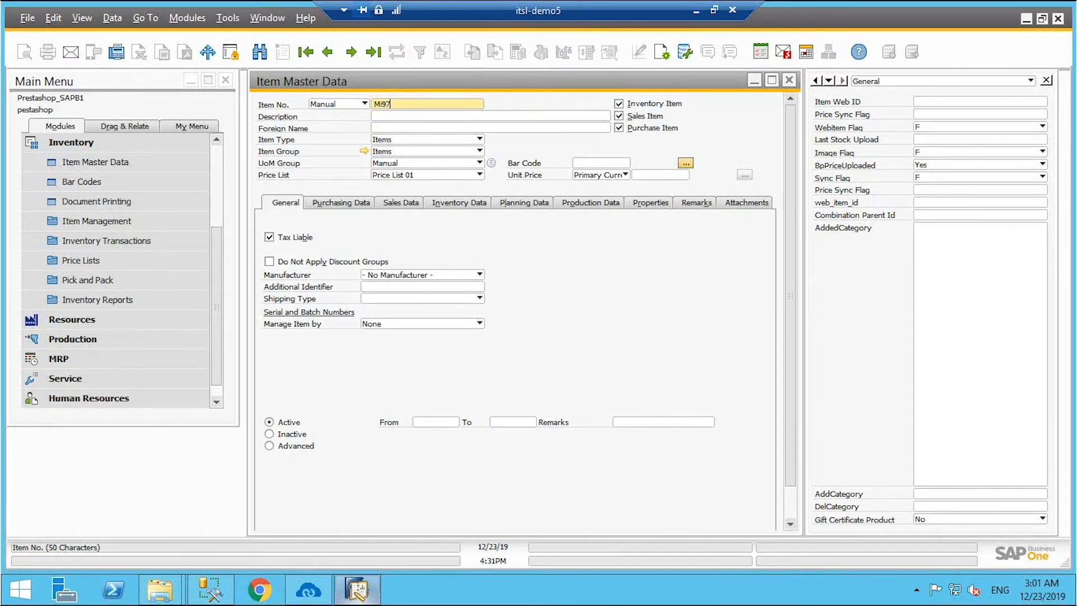
pyautogui.click(407, 117)
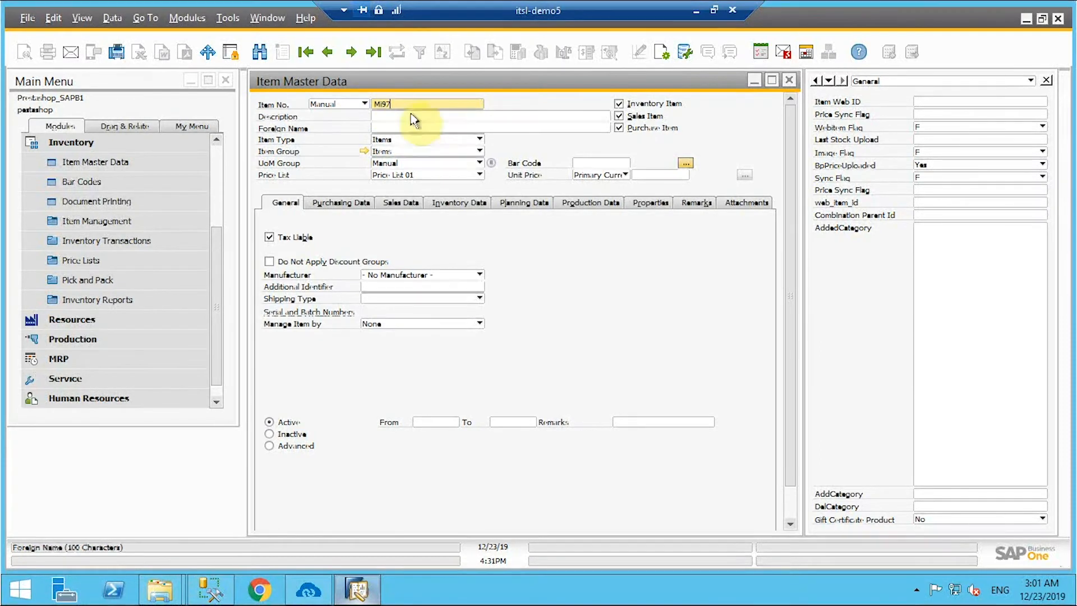
pyautogui.click(407, 118)
pyautogui.write('Mi phone n')
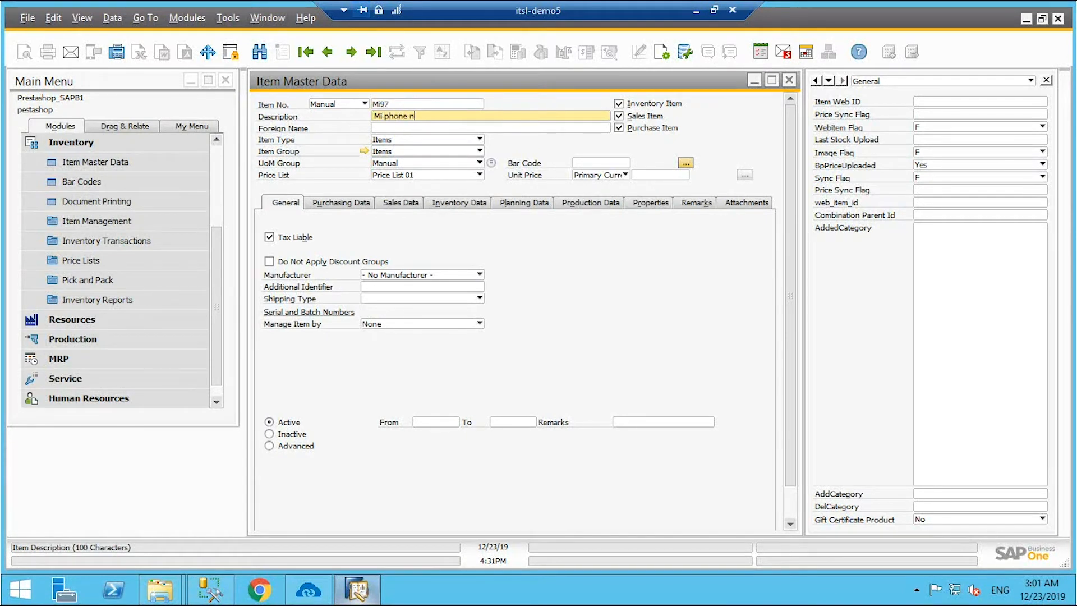
pyautogui.write('ote7 pro')
pyautogui.click(661, 176)
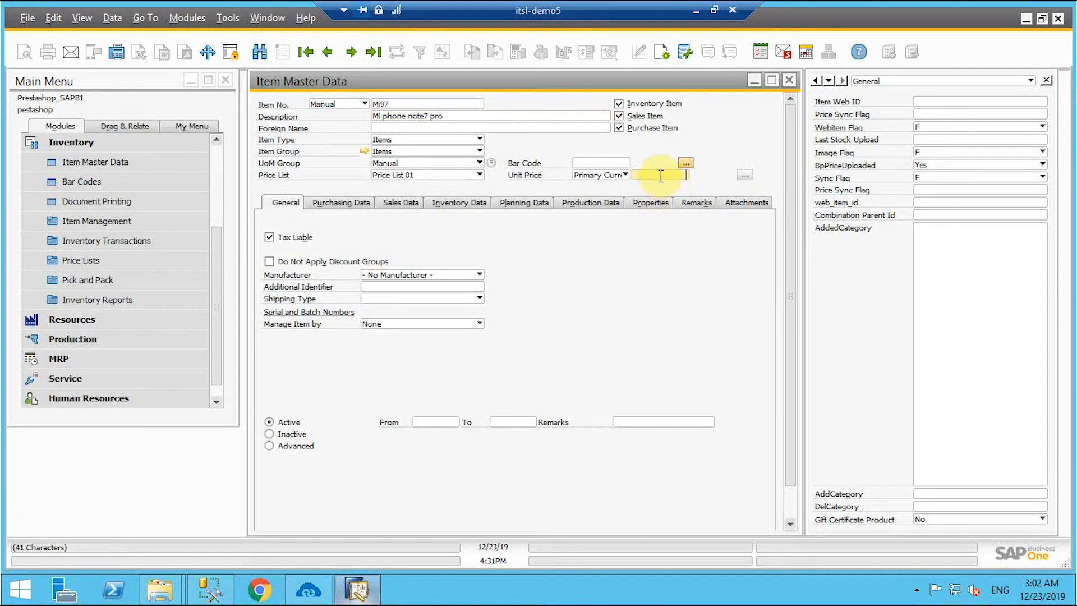
pyautogui.write('2345')
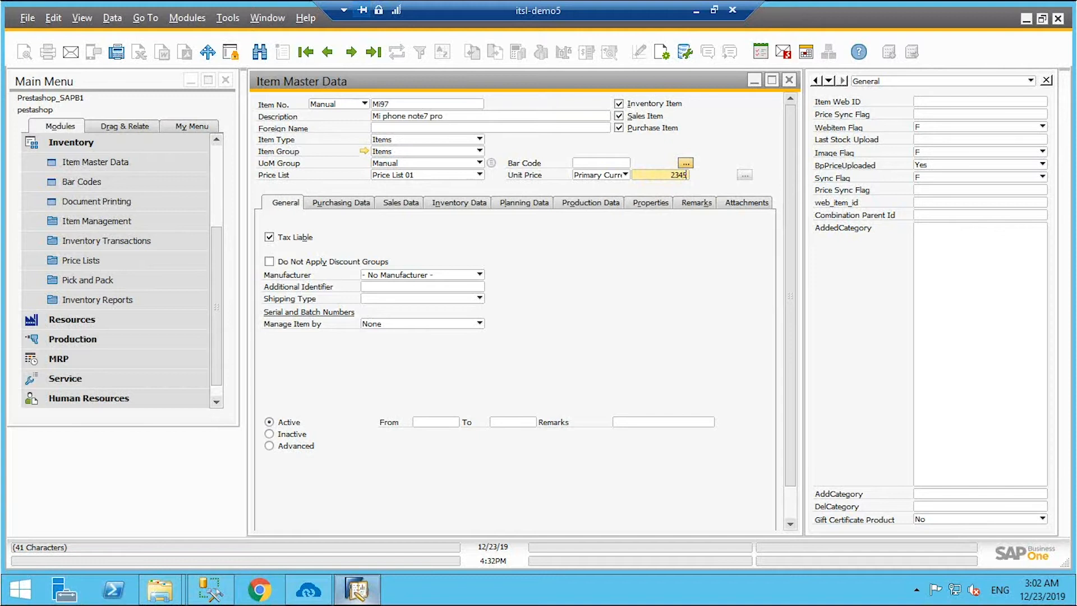
# - In Sales Data, set the item's weight, volume, height, width and length all to 1
pyautogui.click(406, 203)
pyautogui.click(645, 322)
pyautogui.write('1')
pyautogui.click(644, 310)
pyautogui.write('1')
pyautogui.click(643, 298)
pyautogui.write('1')
pyautogui.click(643, 287)
pyautogui.write('1')
pyautogui.click(643, 276)
pyautogui.write('1')
pyautogui.click(644, 310)
pyautogui.click(699, 202)
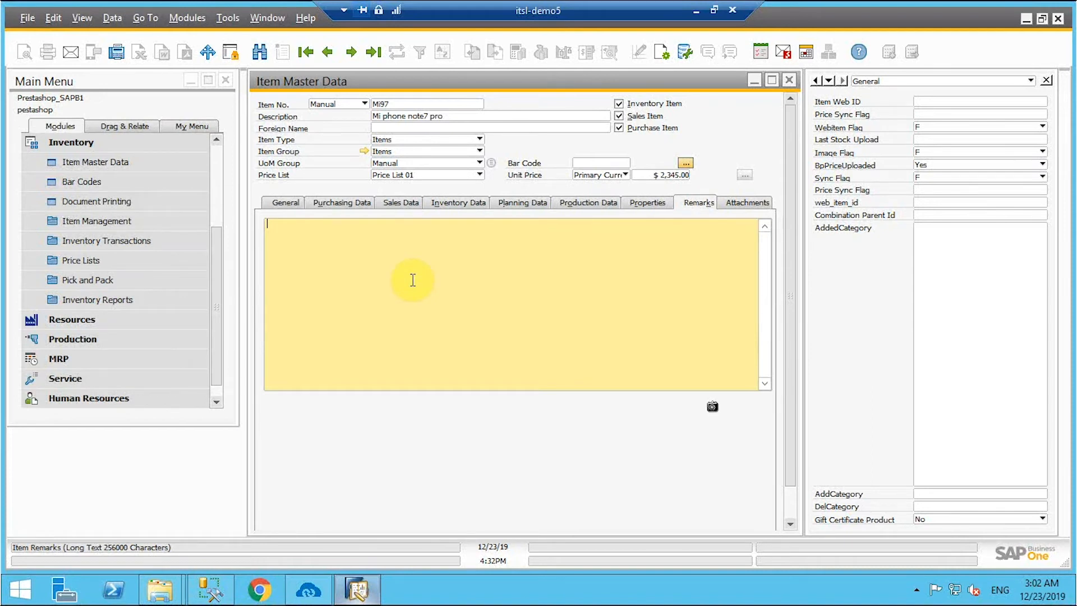
# - Add remark 'mis phone', set AddedCategory to 8 (Accessories), and add item Mi97
pyautogui.write('mis phone')
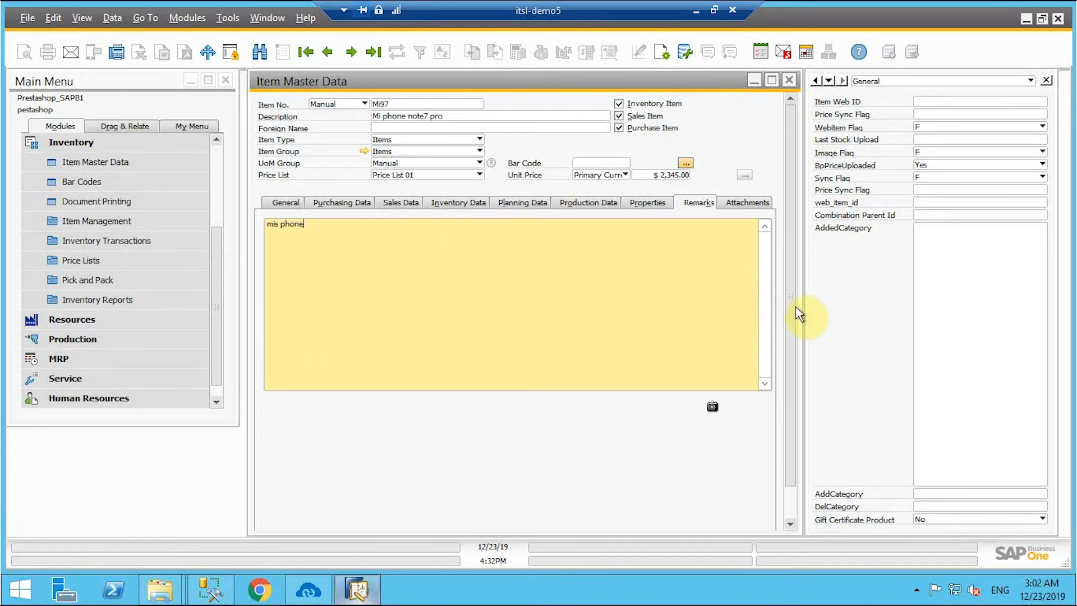
pyautogui.click(790, 400)
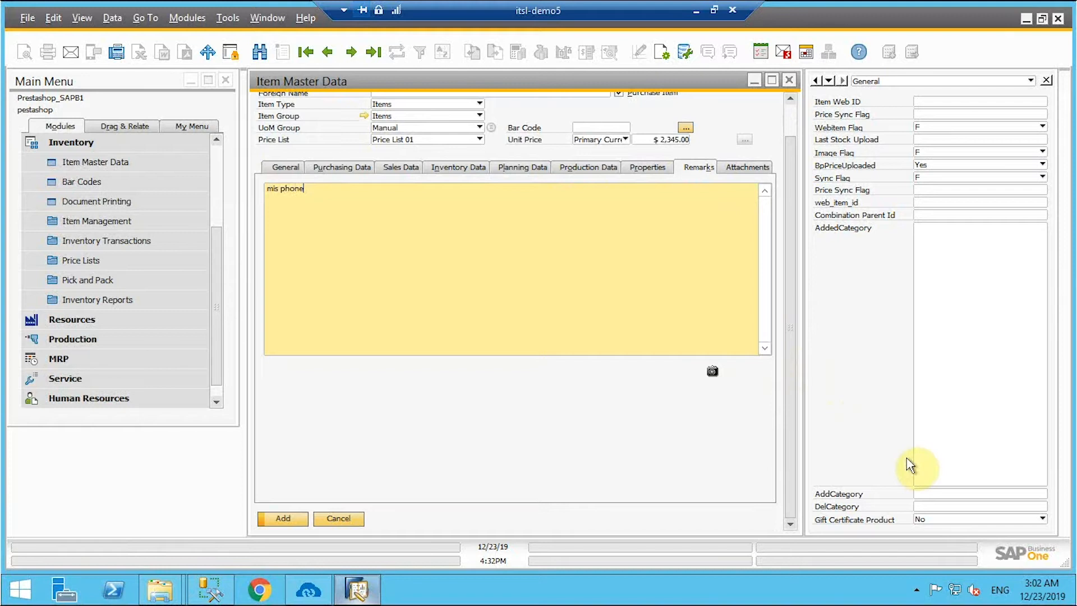
pyautogui.click(967, 260)
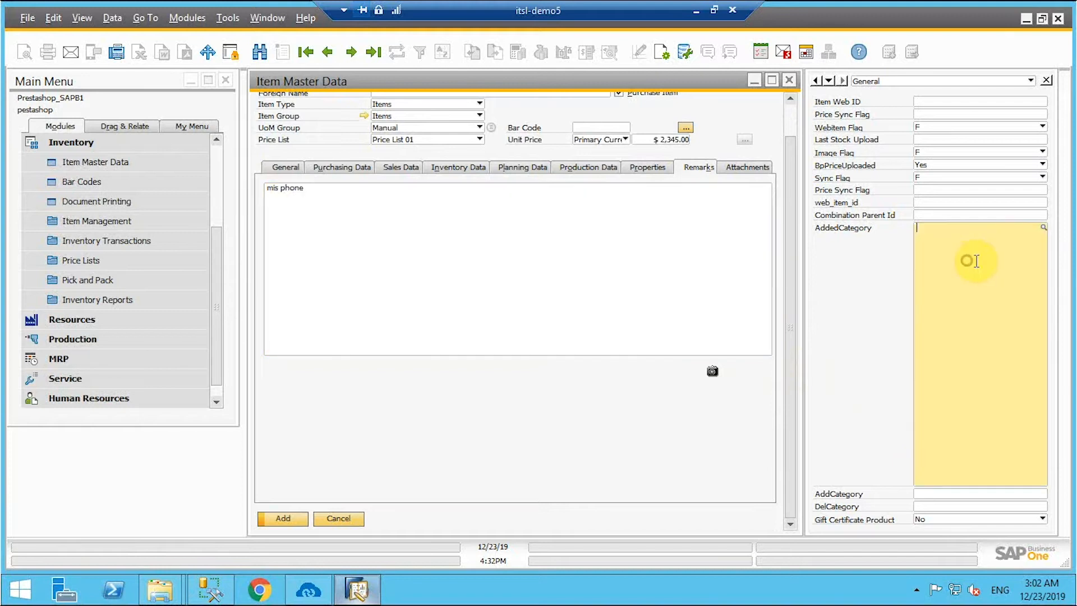
pyautogui.click(1044, 229)
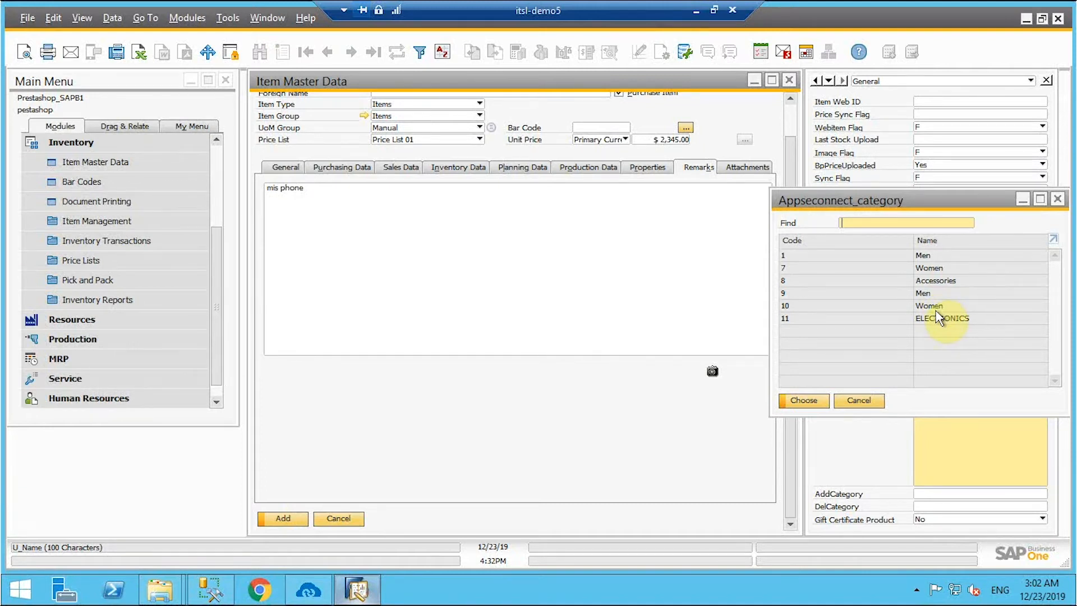
pyautogui.click(941, 287)
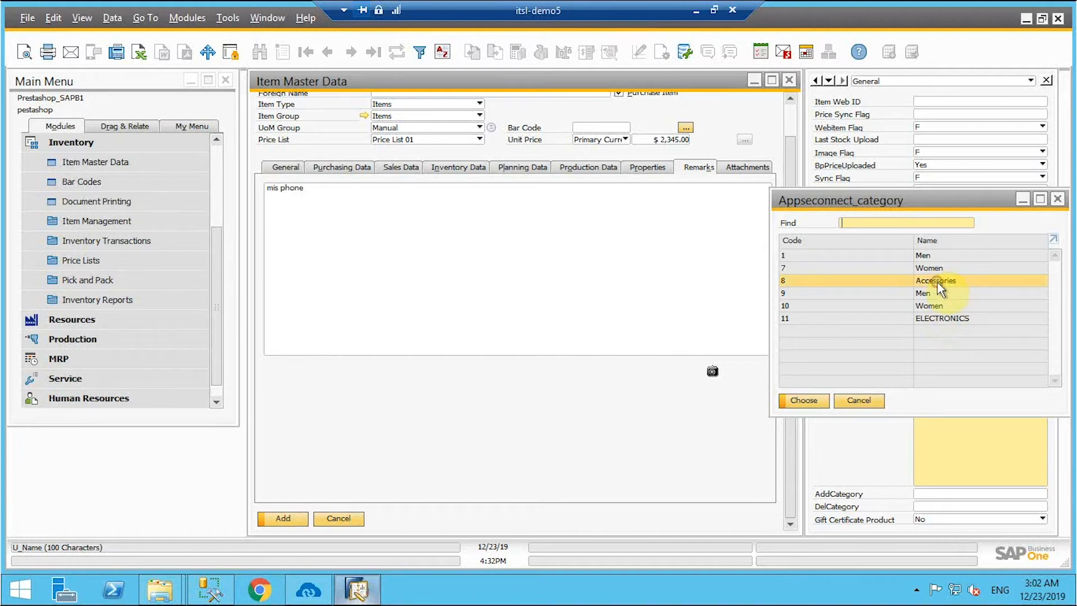
pyautogui.click(804, 401)
pyautogui.click(960, 235)
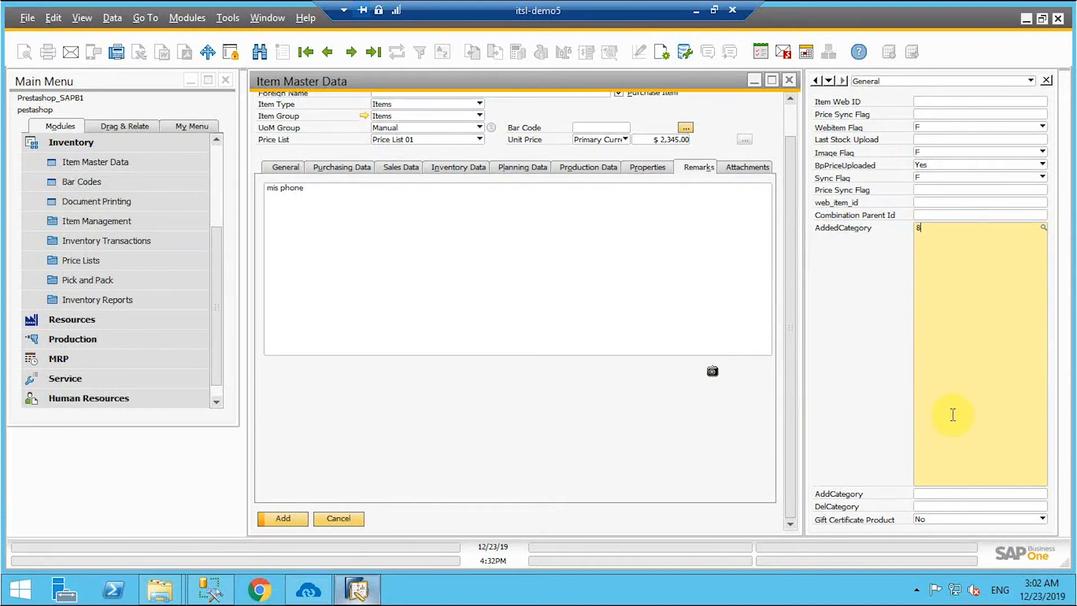
pyautogui.click(294, 521)
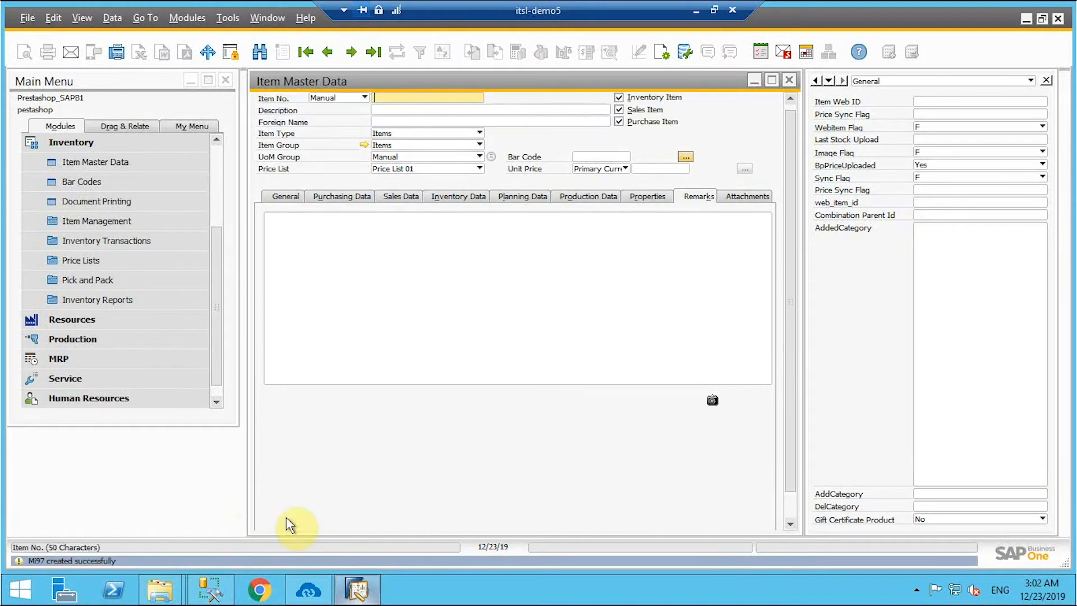
# - Reopen the 3Dcart-SapB1 sync list and confirm Product Add still repeats MINUTELY, leaving it unchanged
pyautogui.click(316, 601)
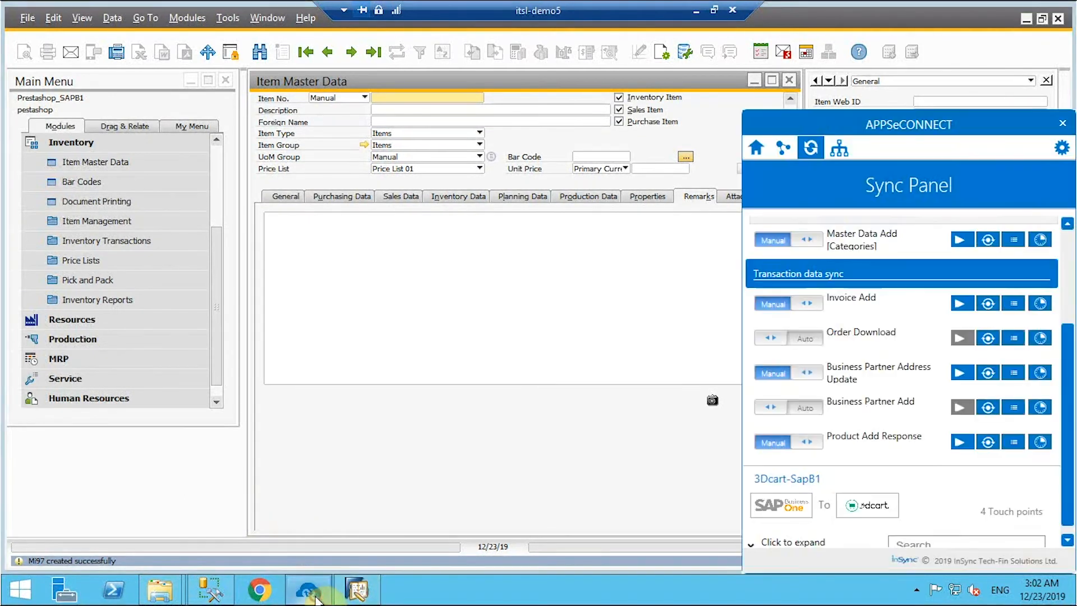
pyautogui.scroll(-1, 916, 501)
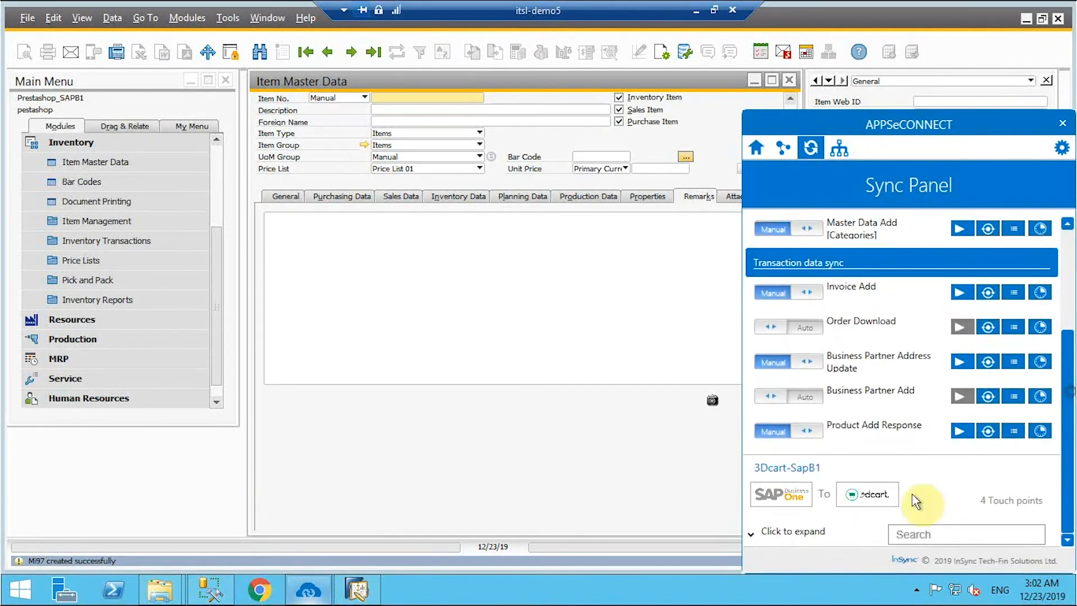
pyautogui.click(757, 532)
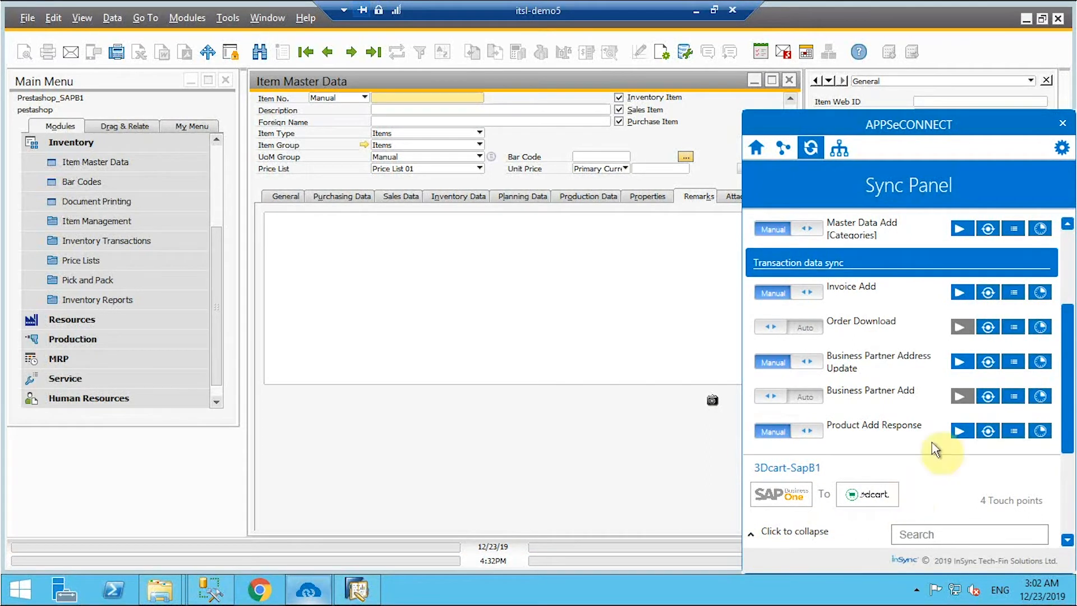
pyautogui.scroll(-5, 934, 443)
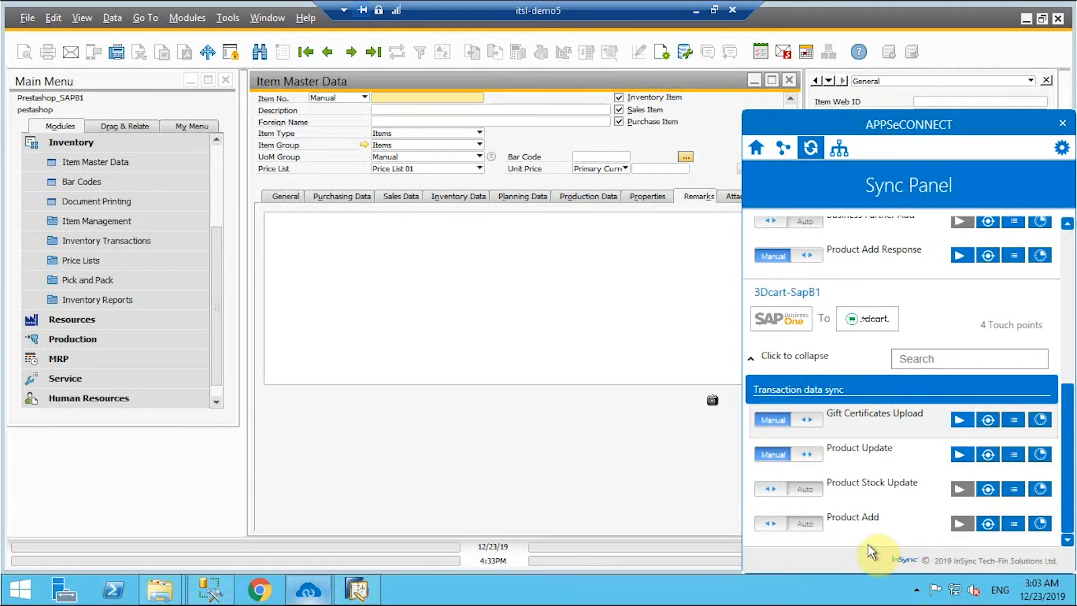
pyautogui.click(1040, 524)
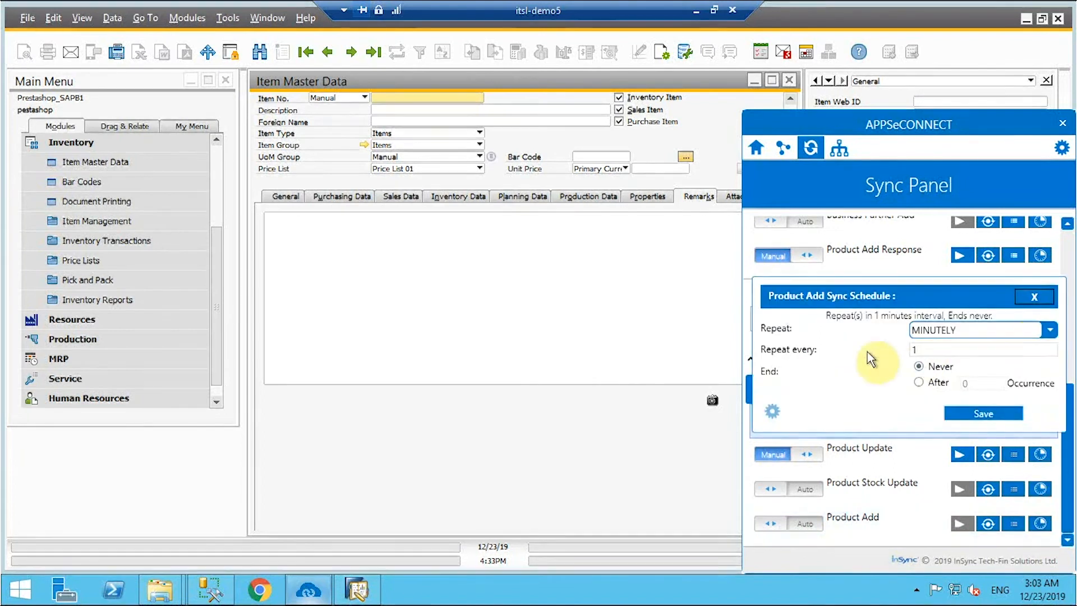
pyautogui.click(1050, 331)
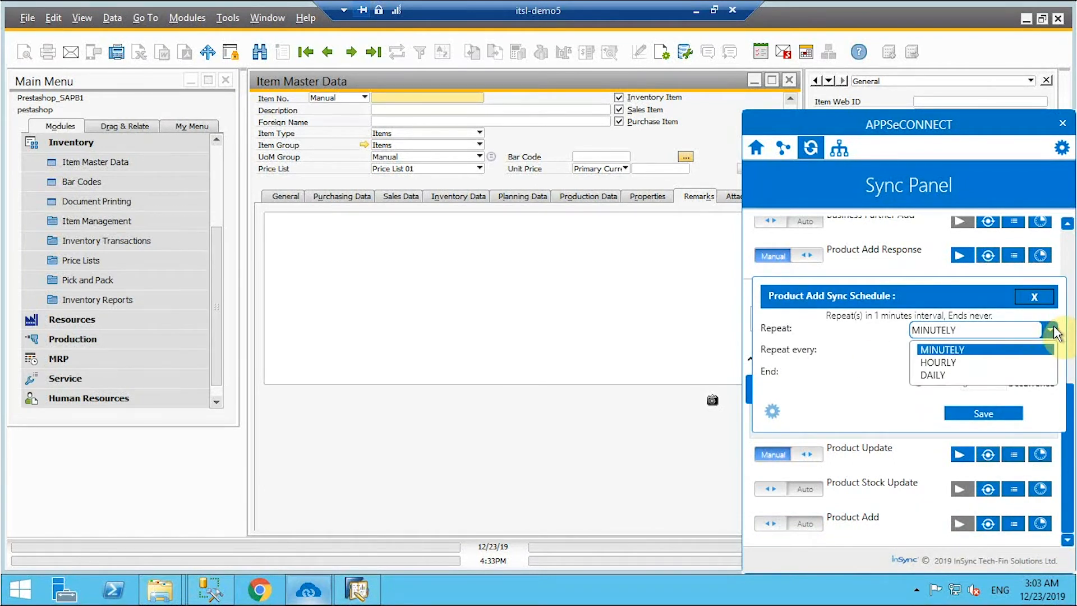
pyautogui.click(1051, 331)
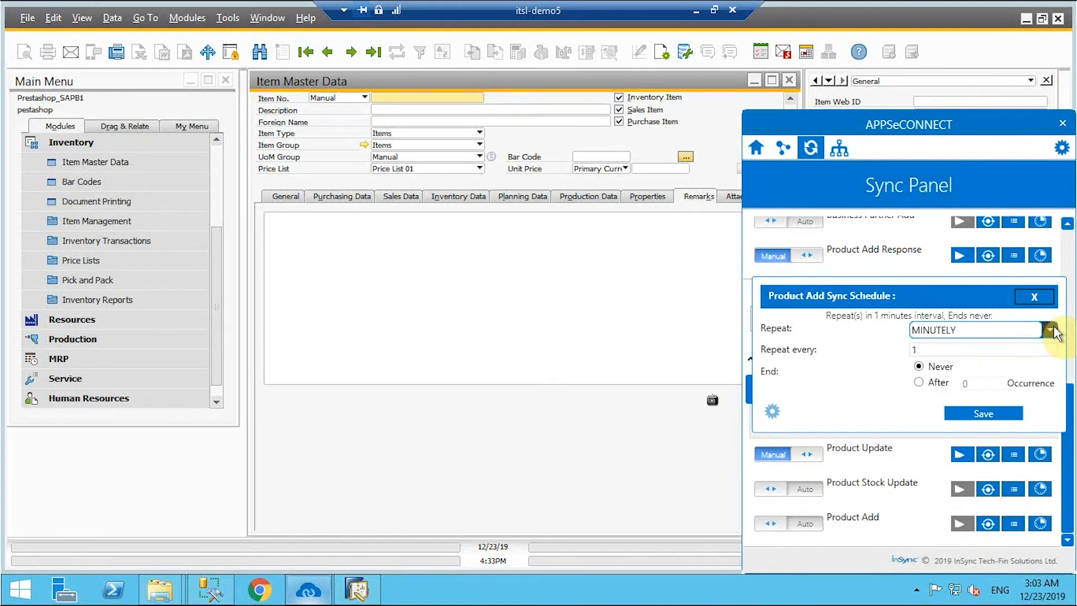
pyautogui.click(1036, 297)
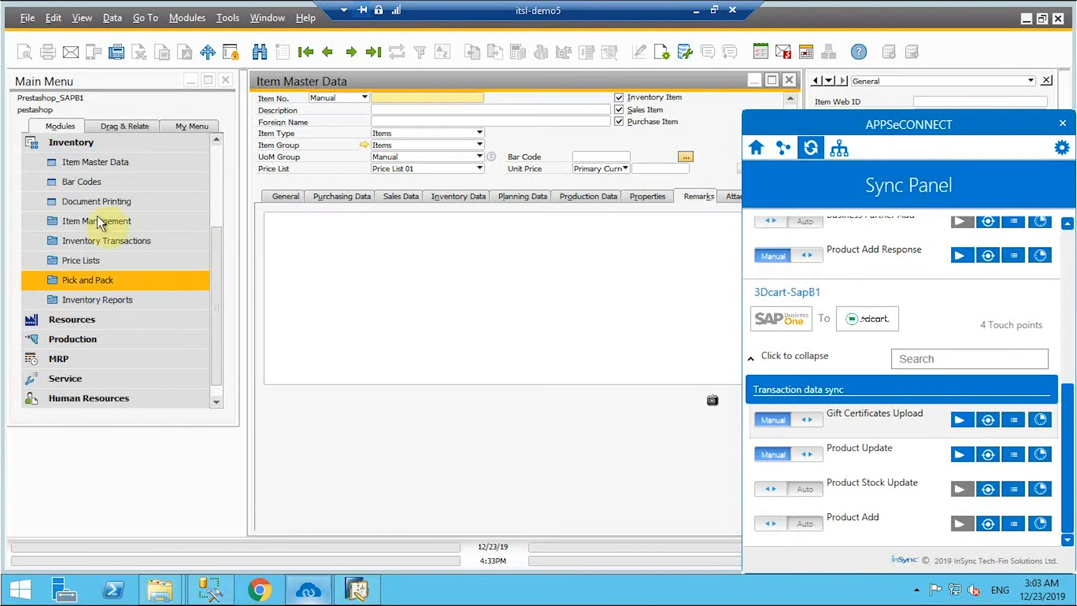
# - Start a goods receipt priced from Price List 01 with item Mi97 on line 1
pyautogui.click(107, 241)
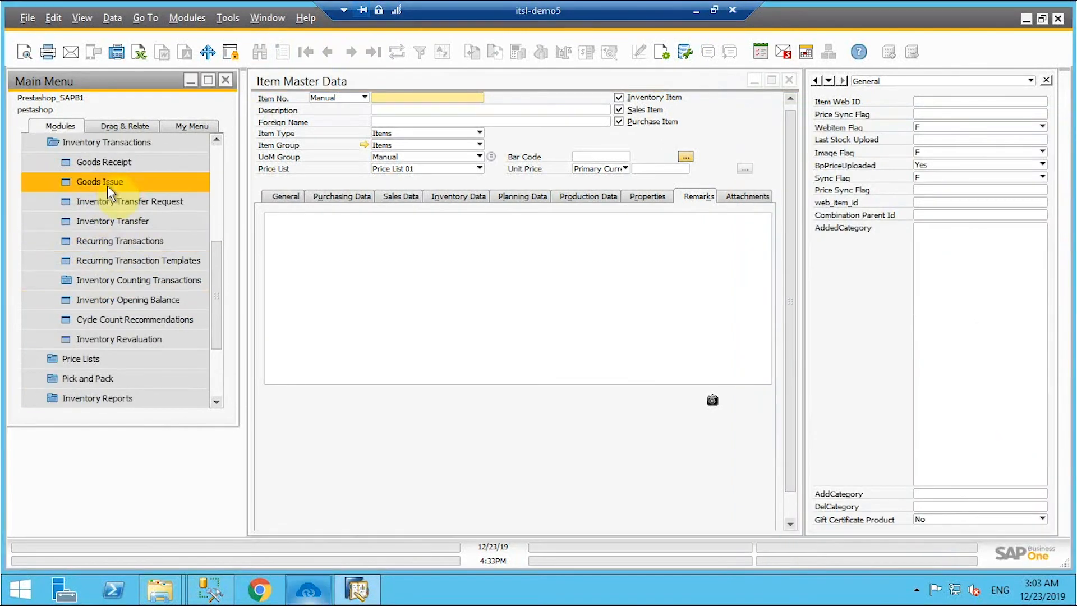
pyautogui.click(107, 165)
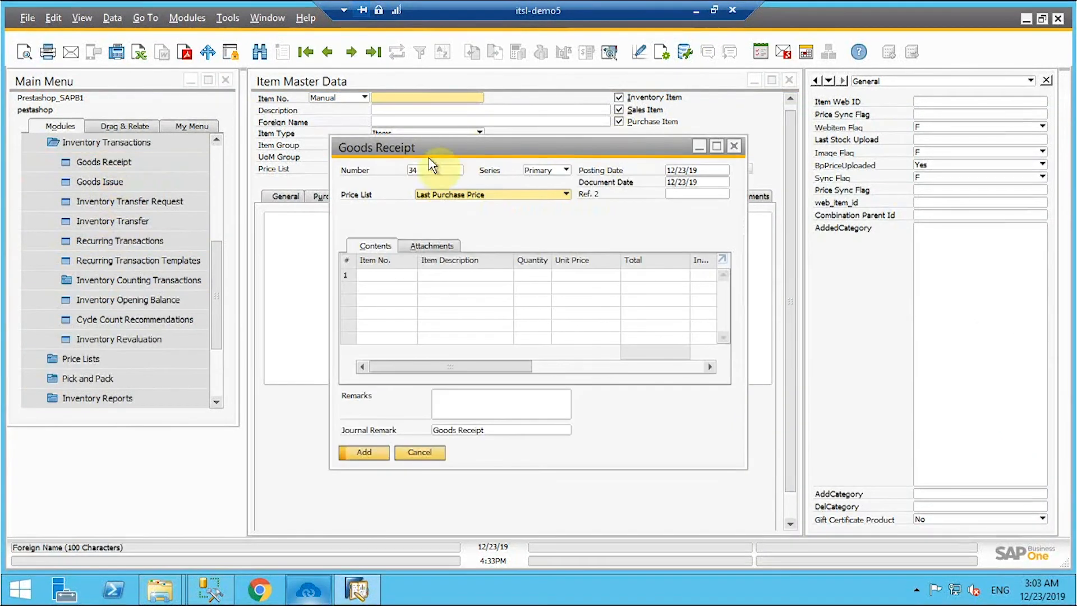
pyautogui.click(443, 195)
pyautogui.click(445, 211)
pyautogui.click(408, 284)
pyautogui.click(413, 276)
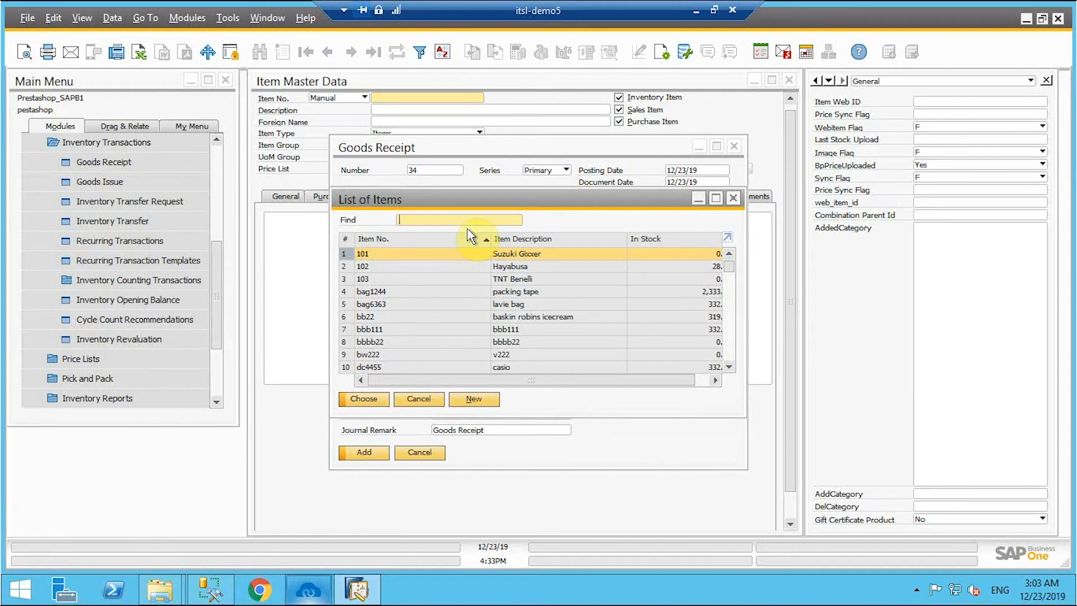
pyautogui.write('mi')
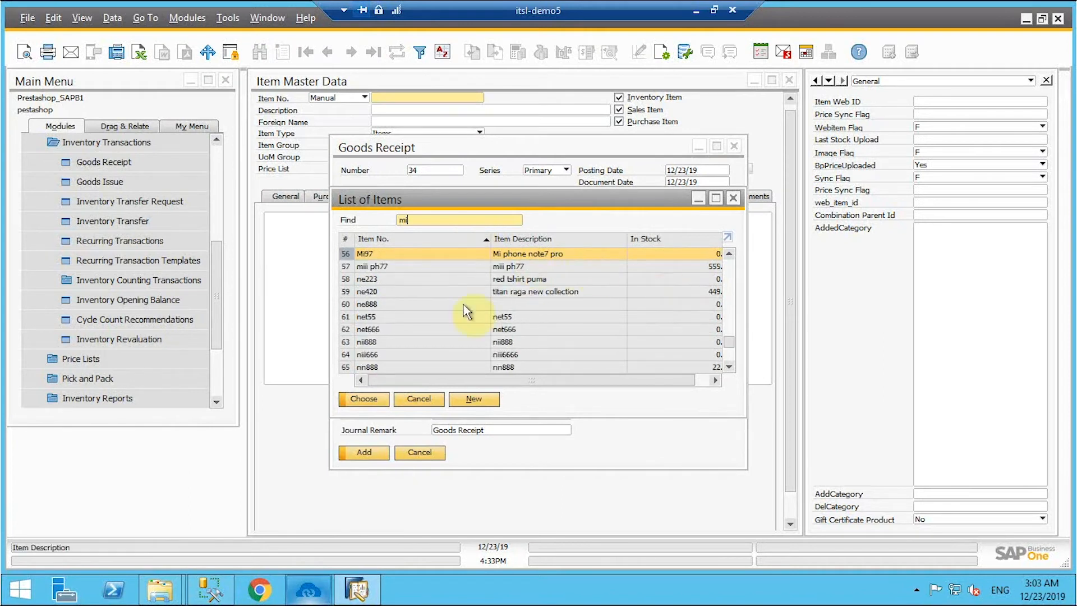
pyautogui.click(362, 400)
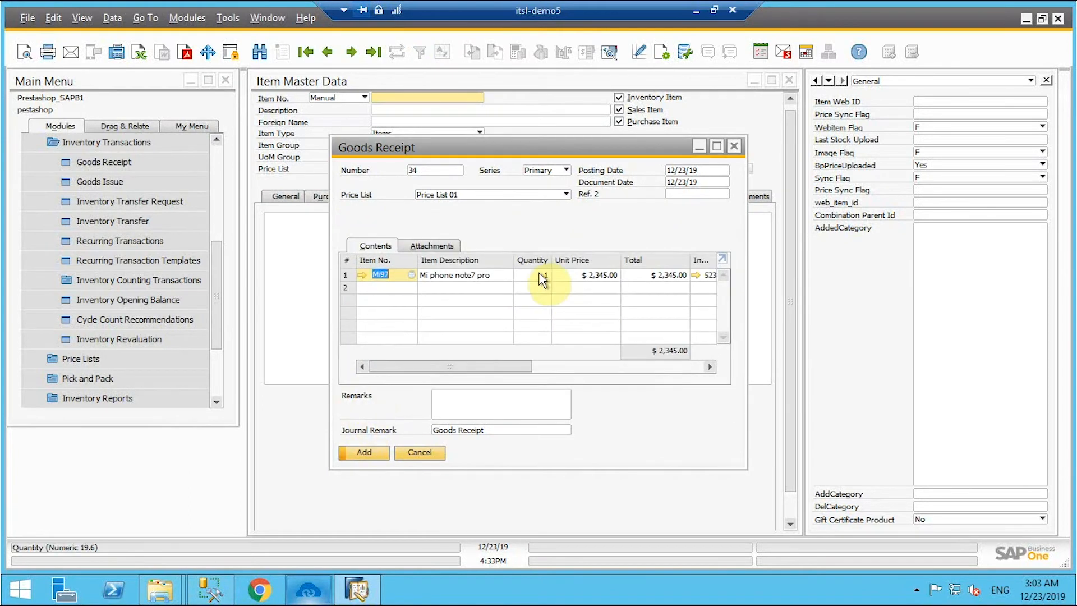
# - Set the Mi97 quantity to 233 and post the goods receipt
pyautogui.click(542, 279)
pyautogui.write('233')
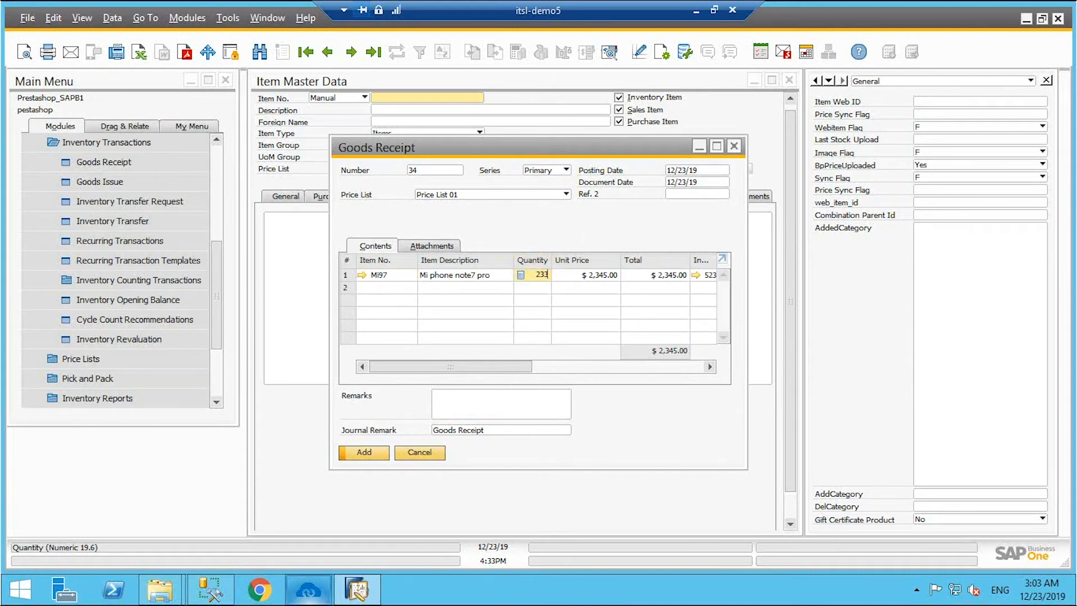
pyautogui.click(362, 454)
pyautogui.click(380, 313)
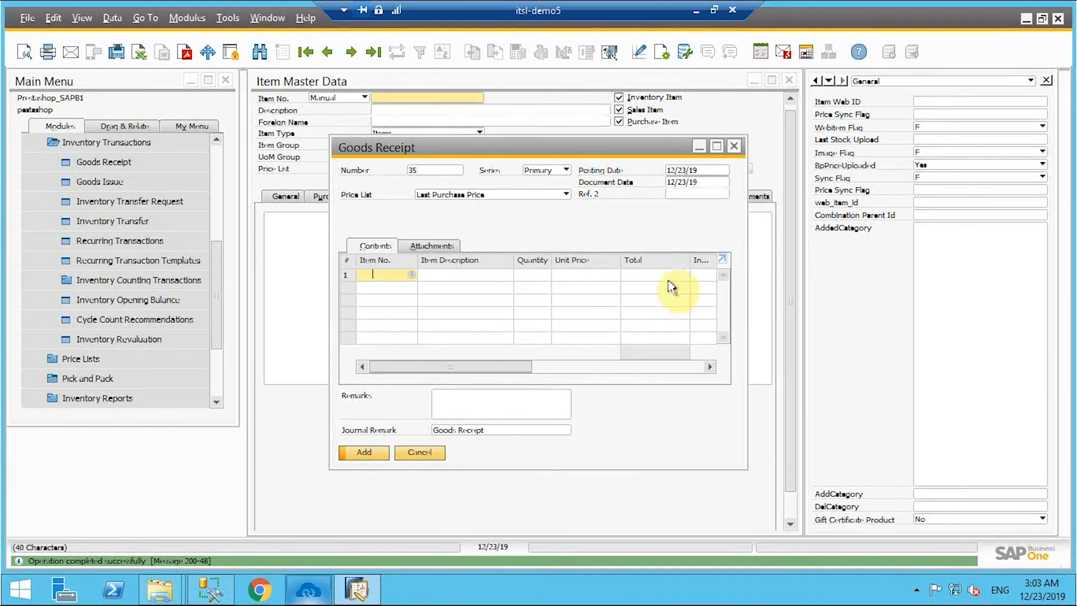
pyautogui.click(734, 148)
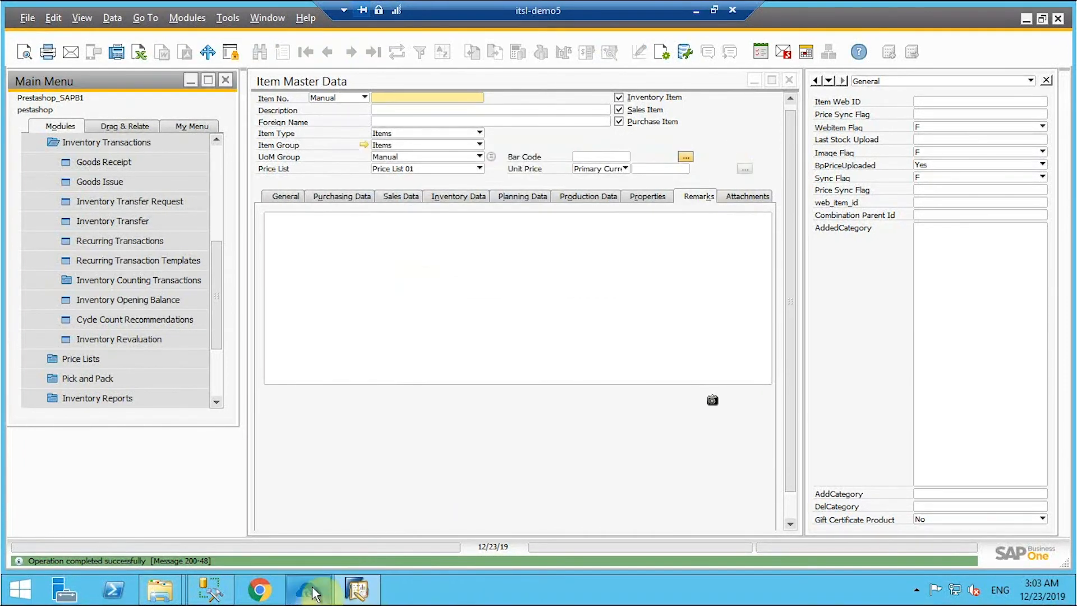
pyautogui.click(308, 590)
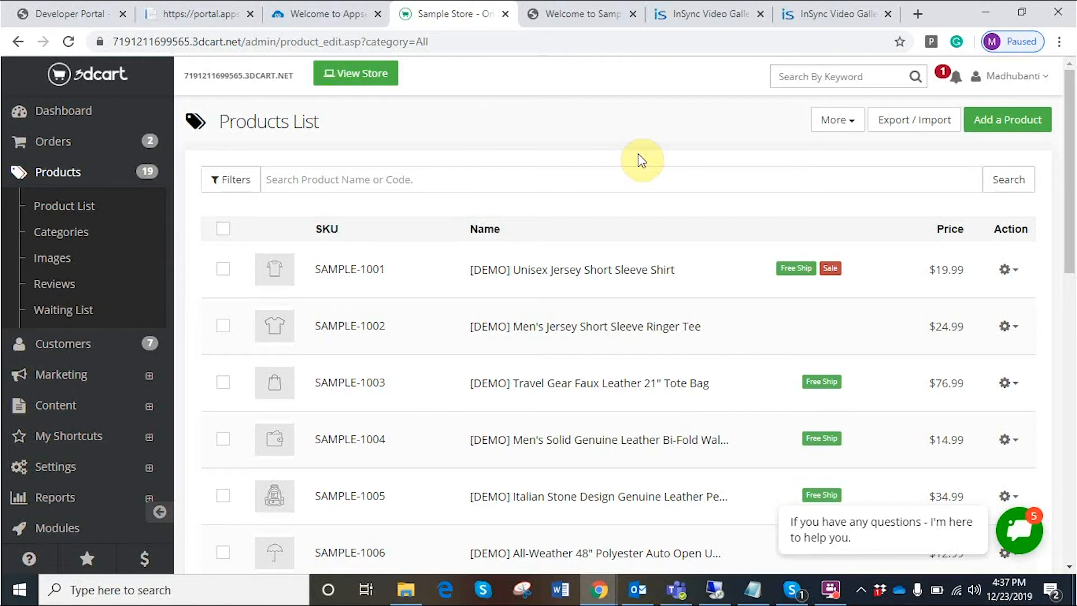
# - Search the 3dcart Products List for 'Mi' and open the Mi97 product
pyautogui.click(330, 181)
pyautogui.write('M')
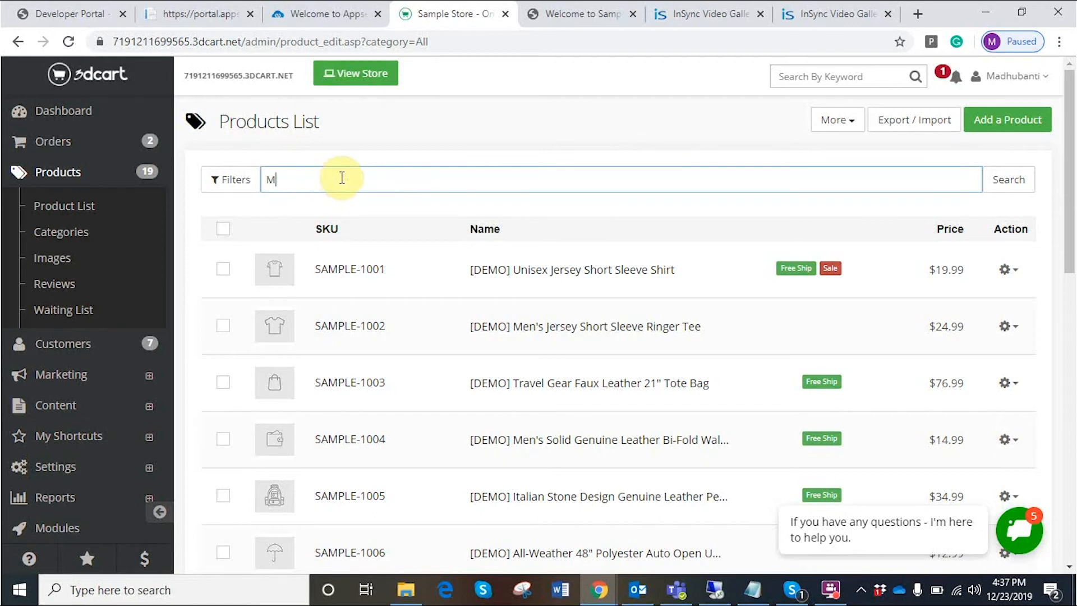
pyautogui.write('i')
pyautogui.press('Return')
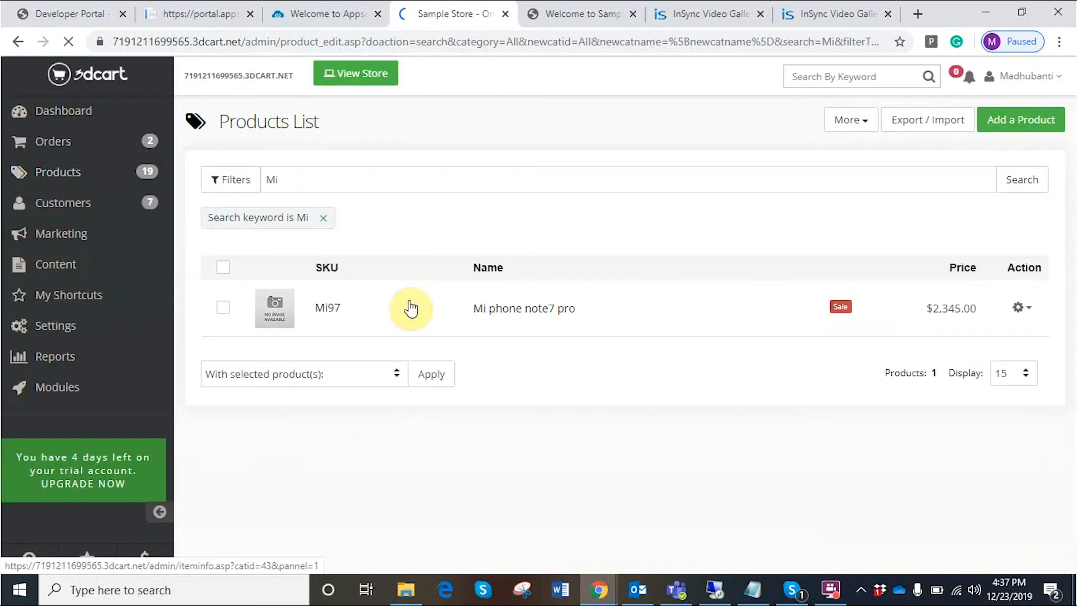
pyautogui.click(331, 312)
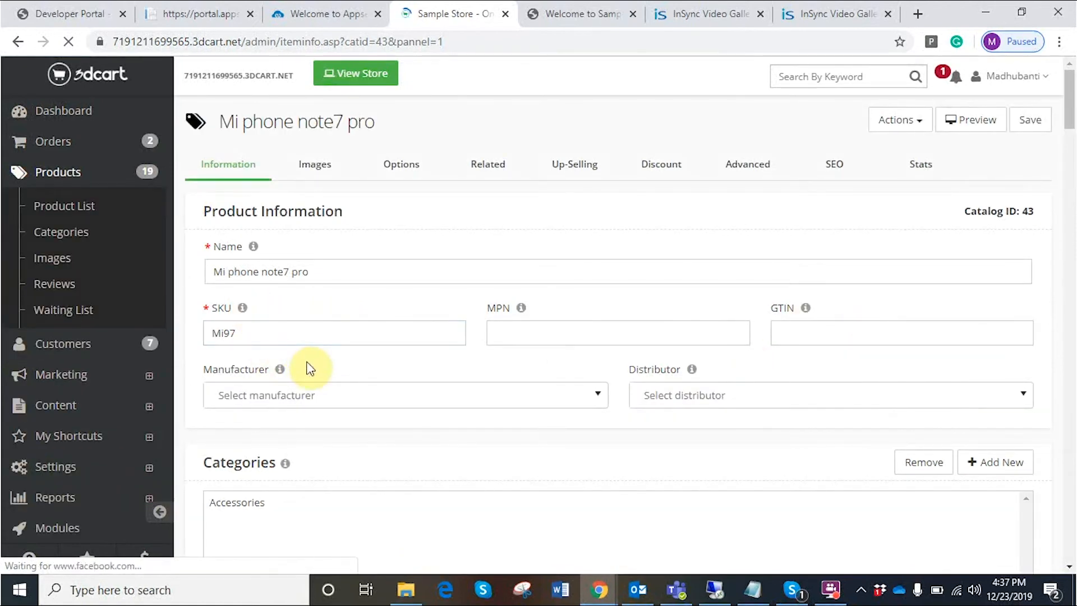
# - Verify Mi97's retail price 2345.00, weight 4, short description and keywords, then return to the storefront
pyautogui.scroll(-2, 310, 362)
pyautogui.scroll(-3, 314, 379)
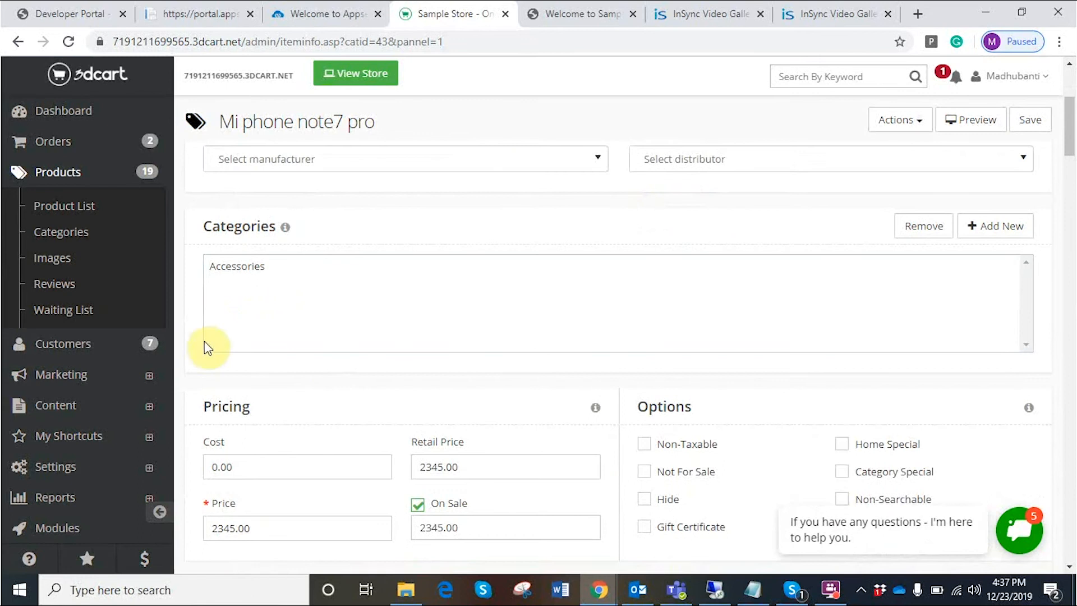
pyautogui.scroll(-3, 366, 314)
pyautogui.click(445, 302)
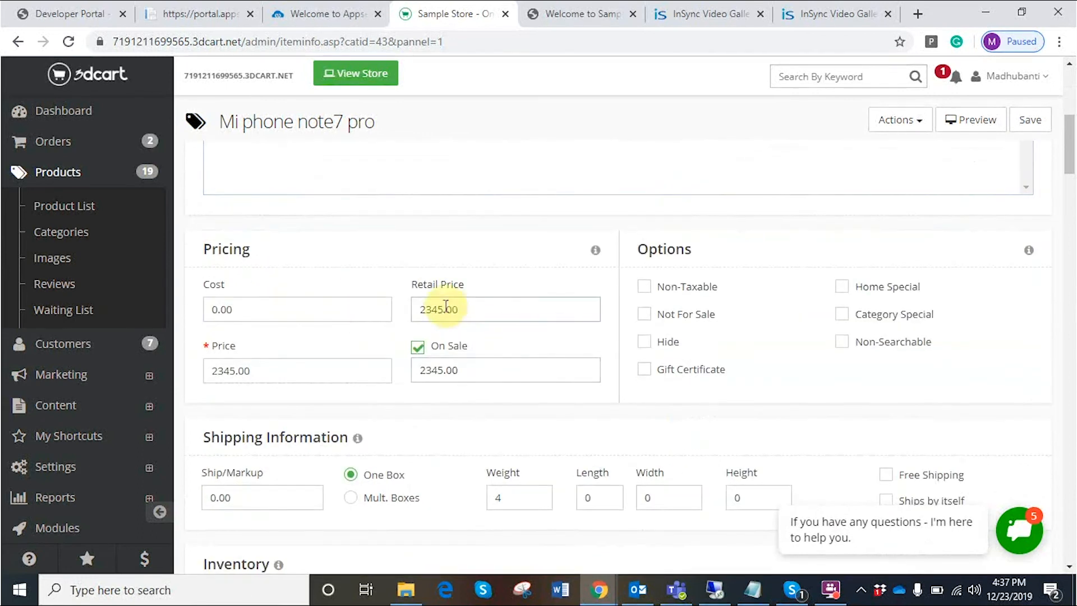
pyautogui.scroll(-3, 477, 318)
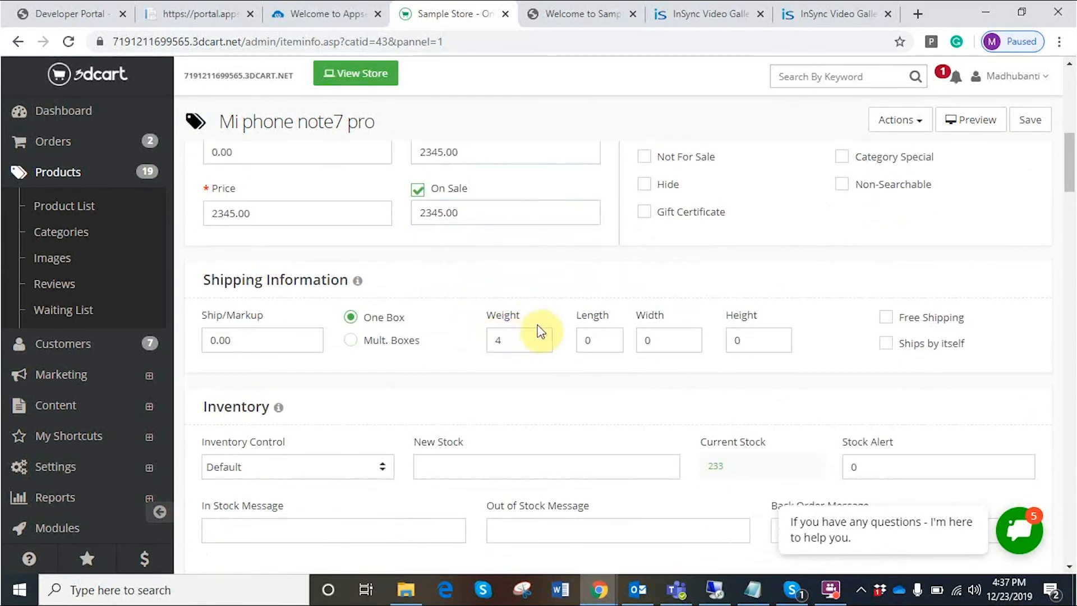
pyautogui.click(510, 337)
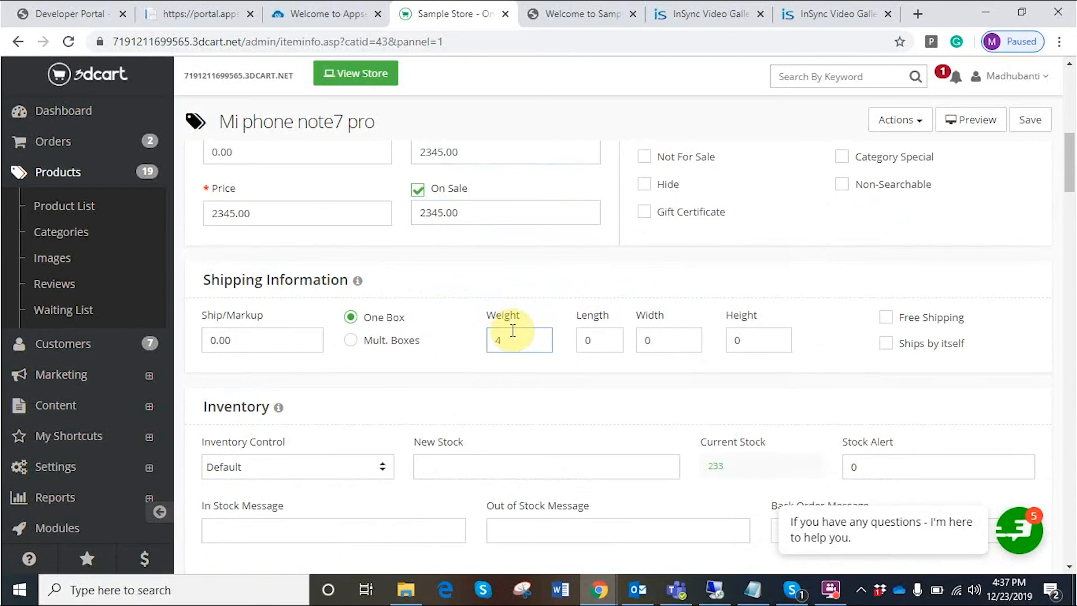
pyautogui.scroll(-5, 513, 332)
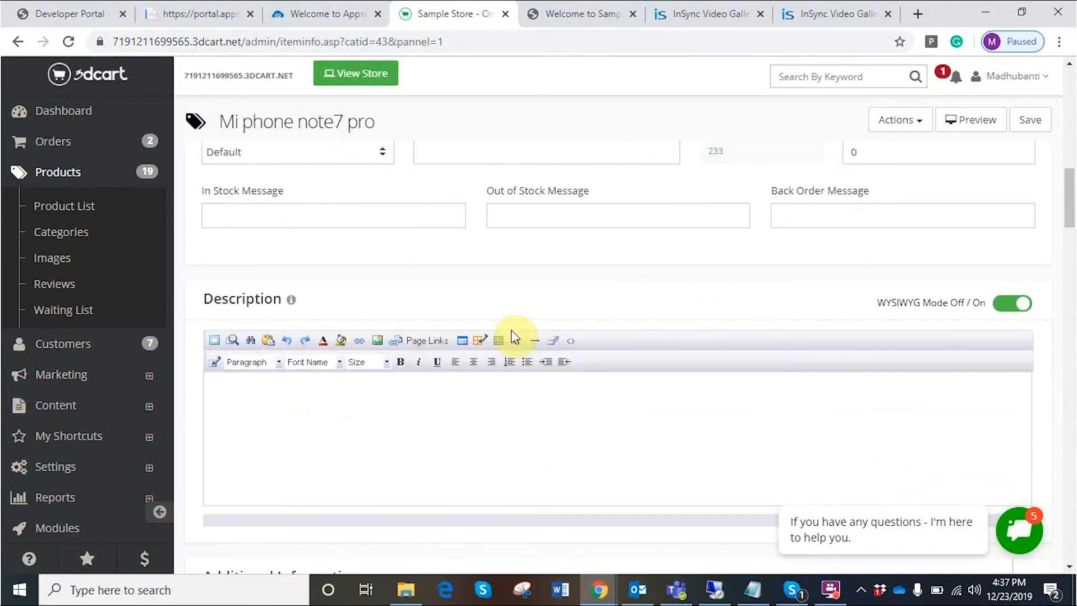
pyautogui.scroll(-5, 511, 331)
pyautogui.scroll(-3, 508, 340)
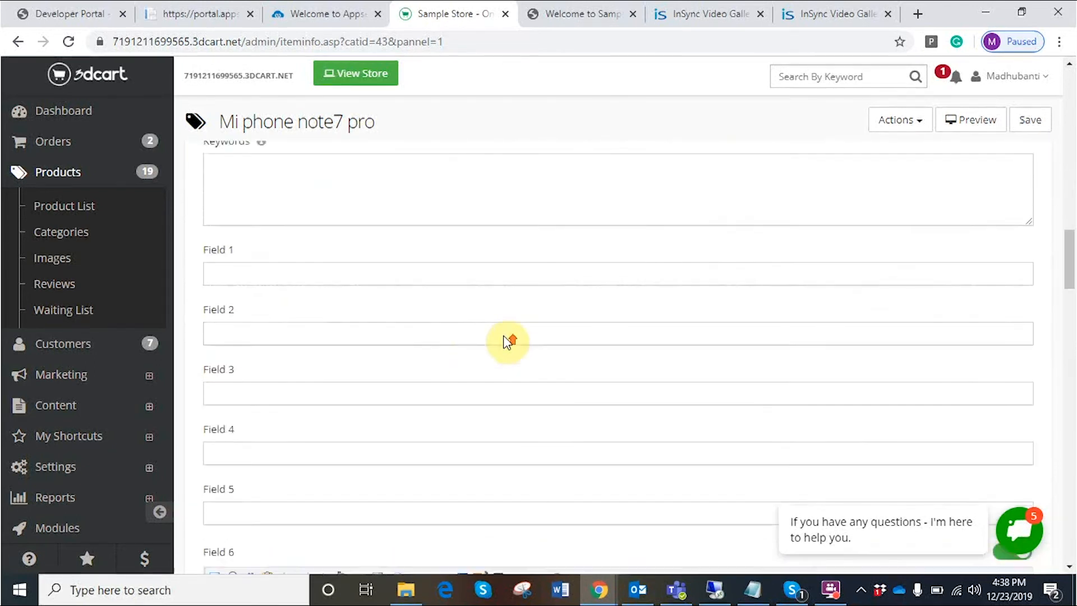
pyautogui.scroll(2, 510, 342)
pyautogui.click(242, 241)
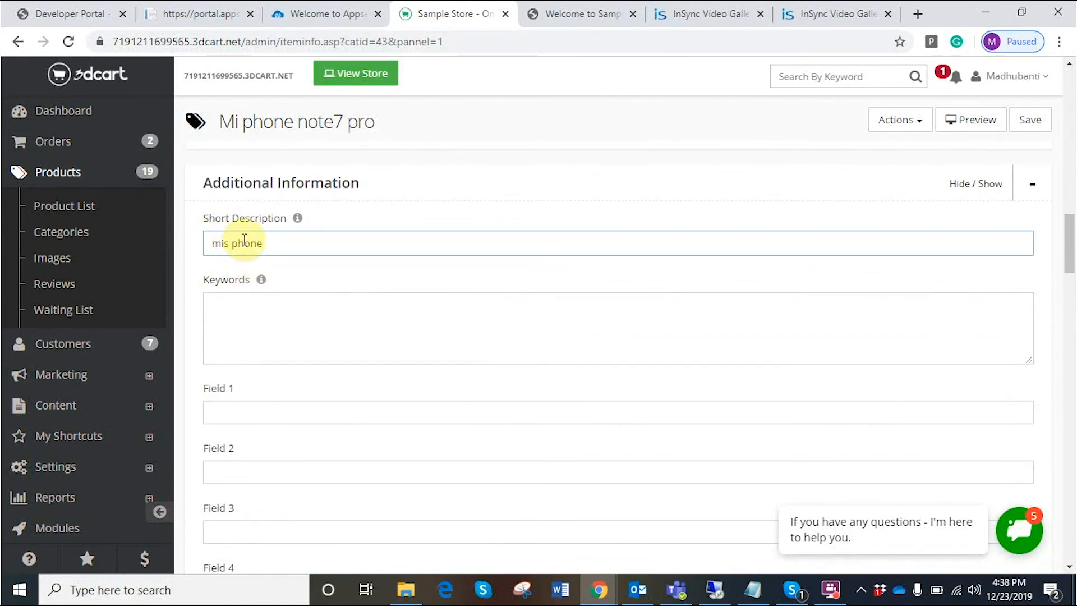
pyautogui.click(700, 324)
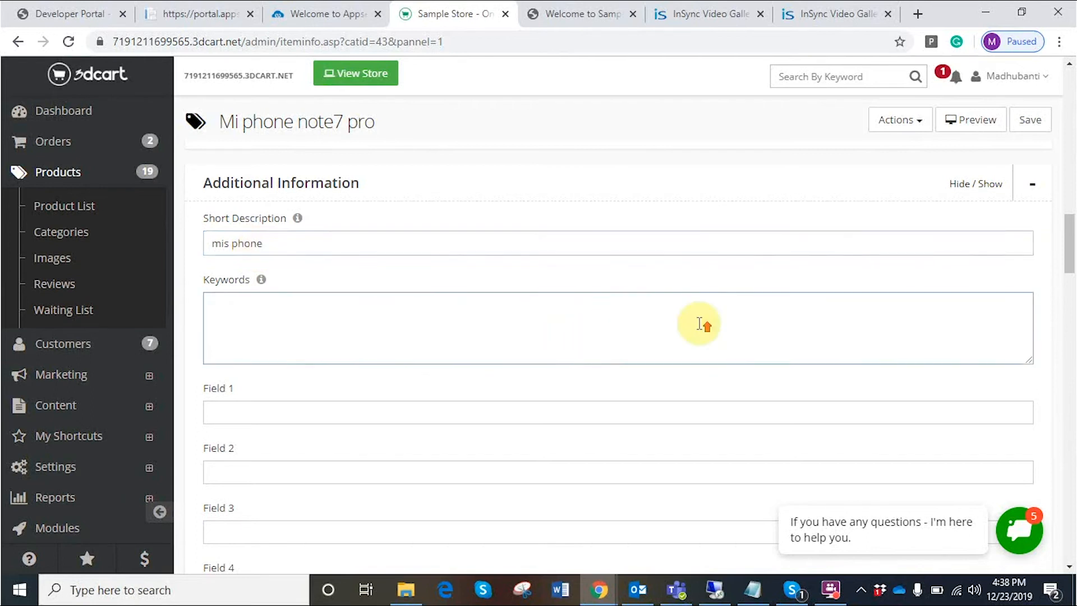
pyautogui.scroll(10, 700, 325)
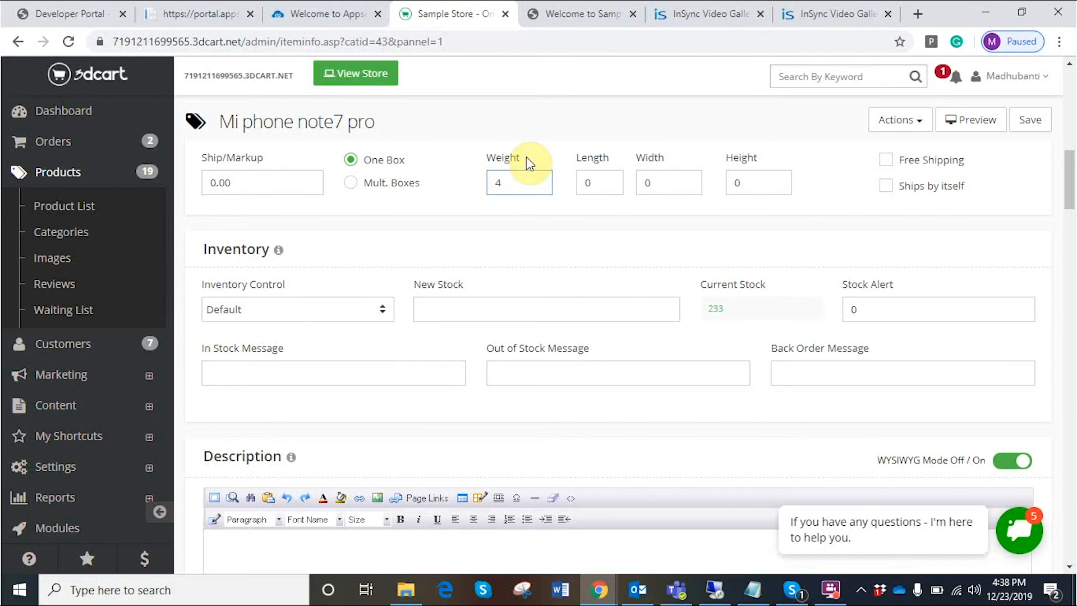
pyautogui.click(584, 2)
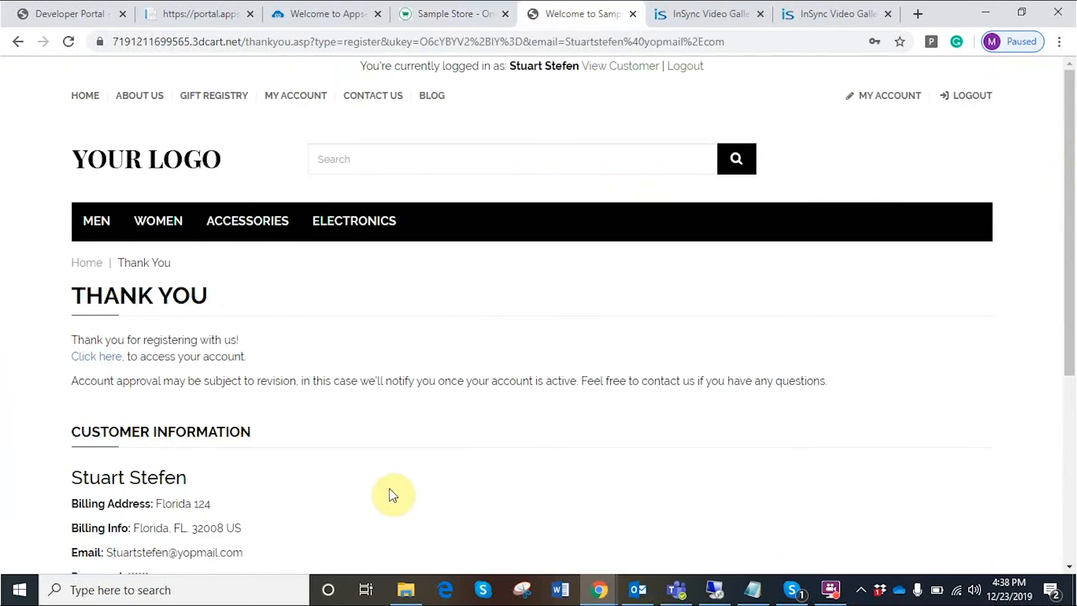
# - Search the storefront for 'Mi' and 'Mi phone', then browse Electronics to the Mi phone note7 pro
pyautogui.click(394, 161)
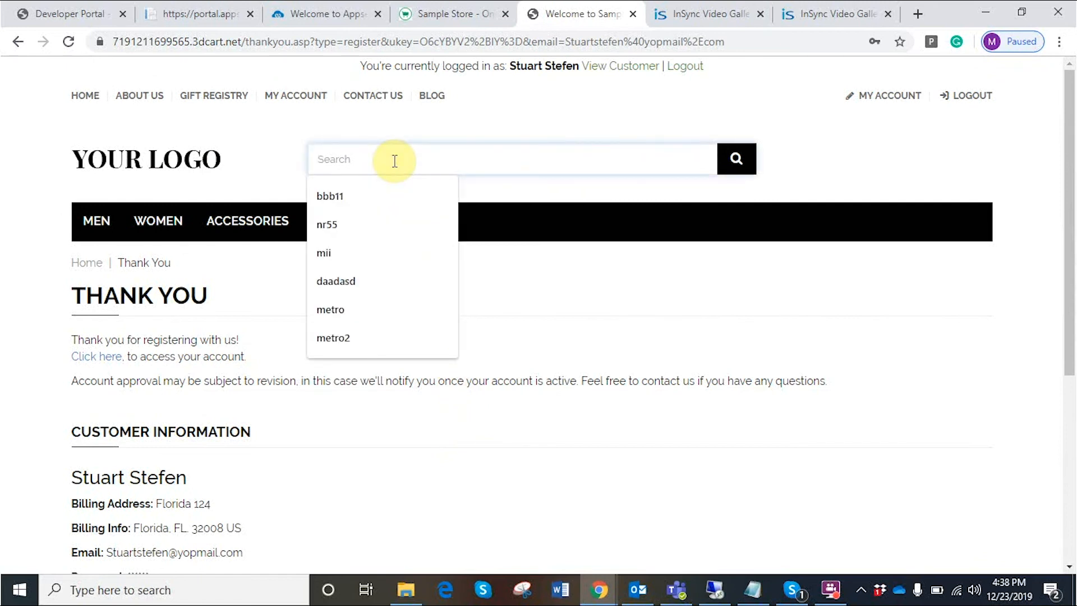
pyautogui.write('Mi')
pyautogui.press('Return')
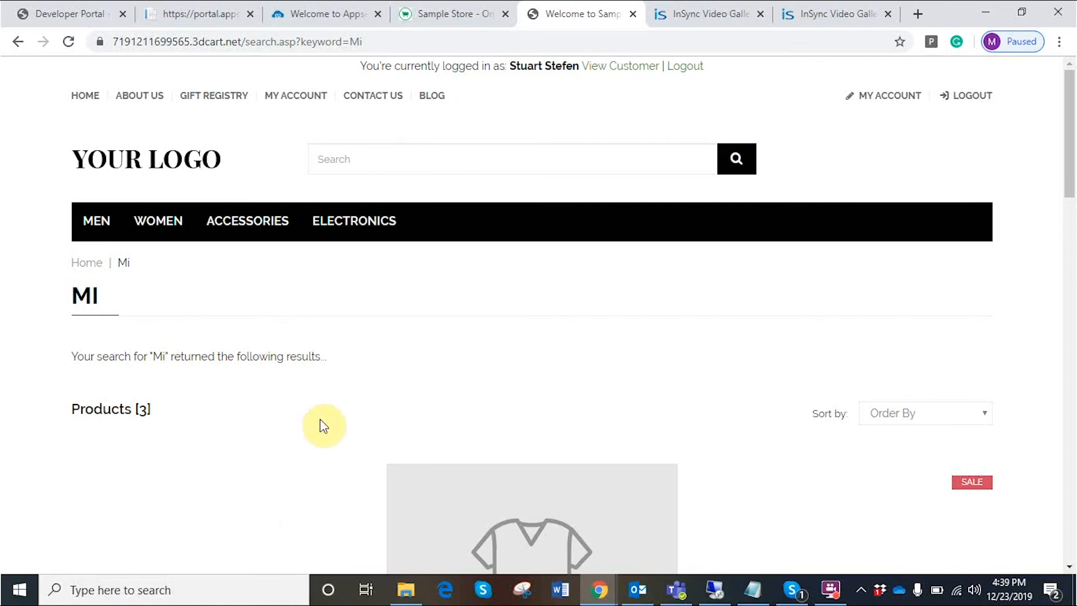
pyautogui.scroll(-10, 510, 404)
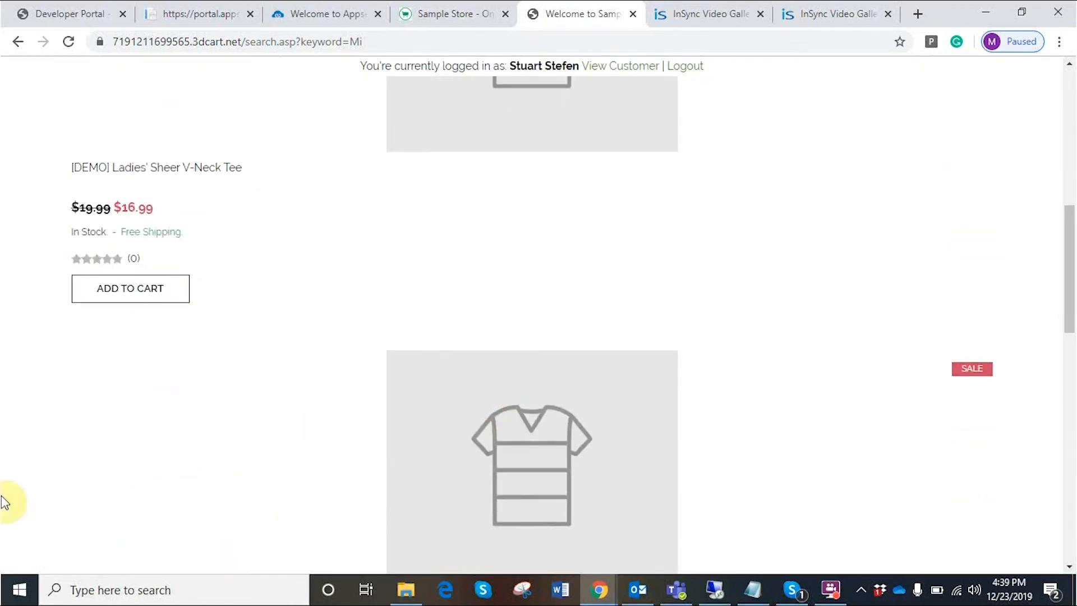
pyautogui.scroll(10, 445, 443)
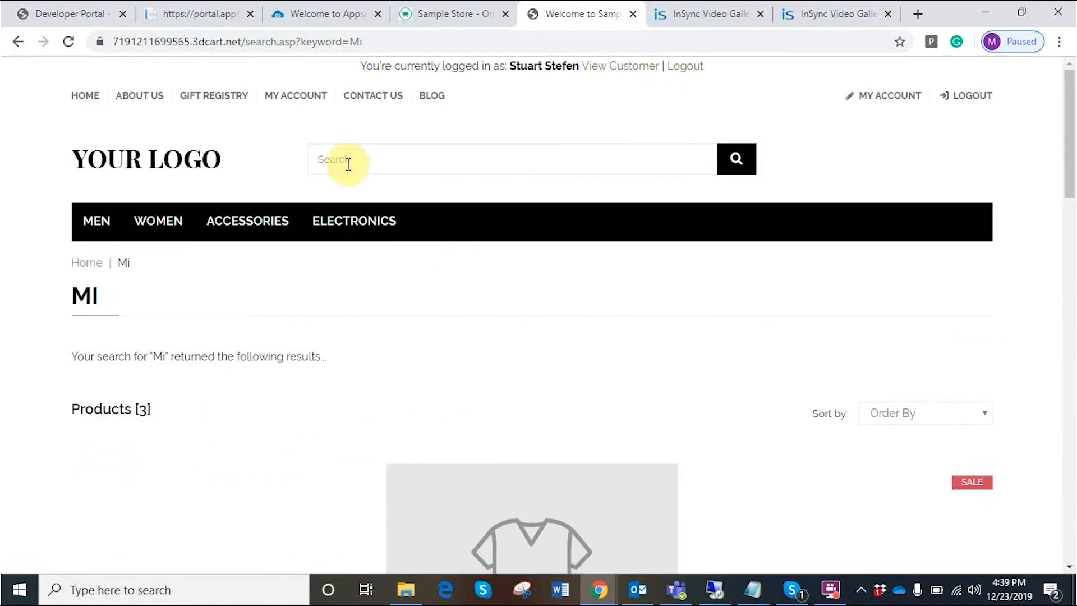
pyautogui.click(348, 163)
pyautogui.write('Mi phone')
pyautogui.press('Return')
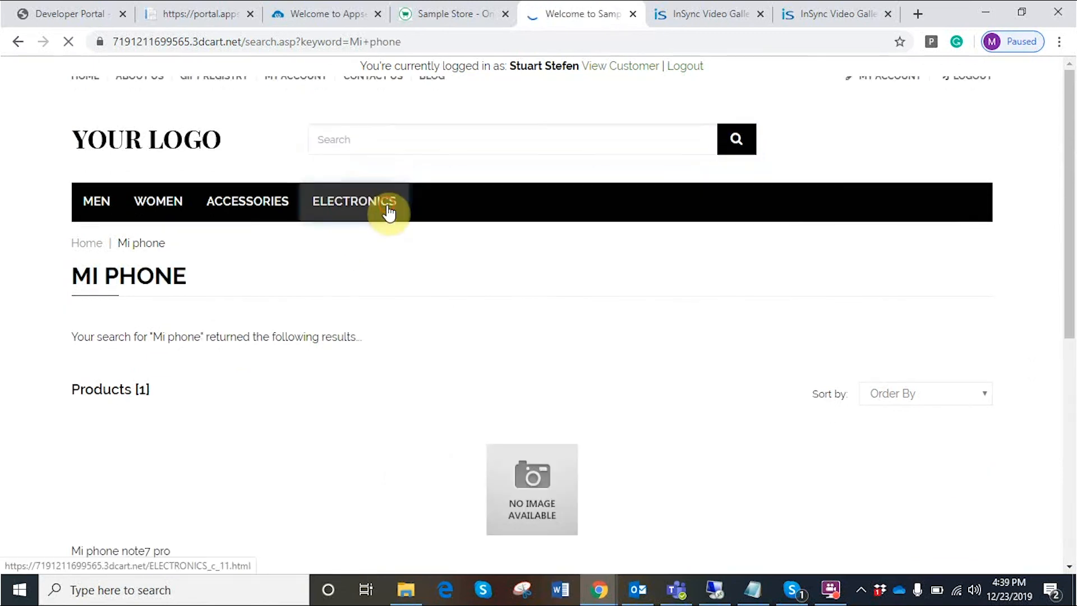
pyautogui.click(389, 213)
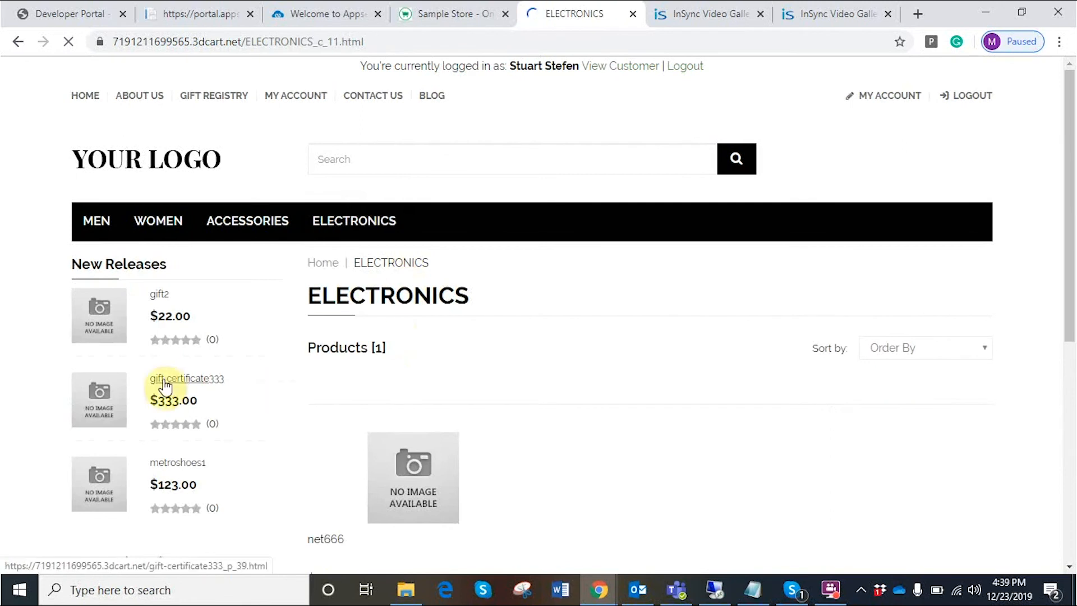
pyautogui.scroll(-1, 489, 385)
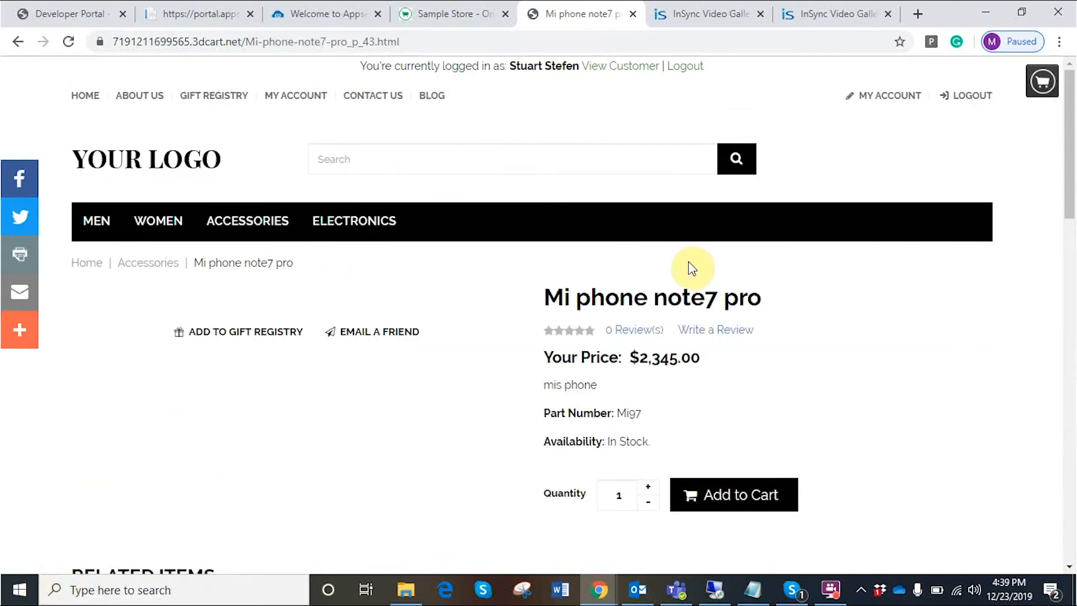
# - Add one Mi phone note7 pro to the cart and check out with Ground shipping and Money Order
pyautogui.click(761, 501)
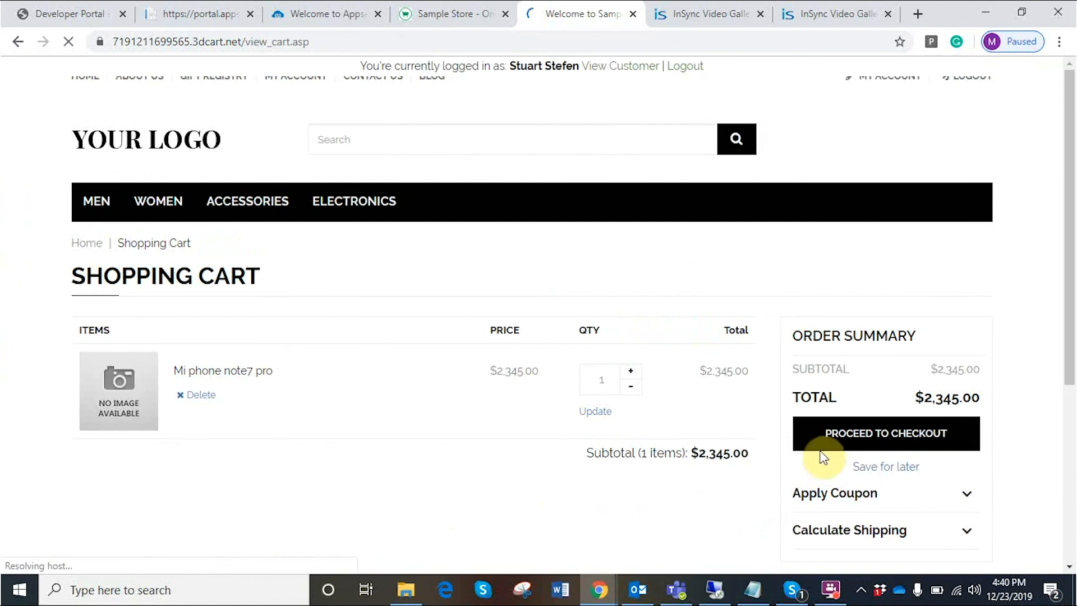
pyautogui.click(868, 469)
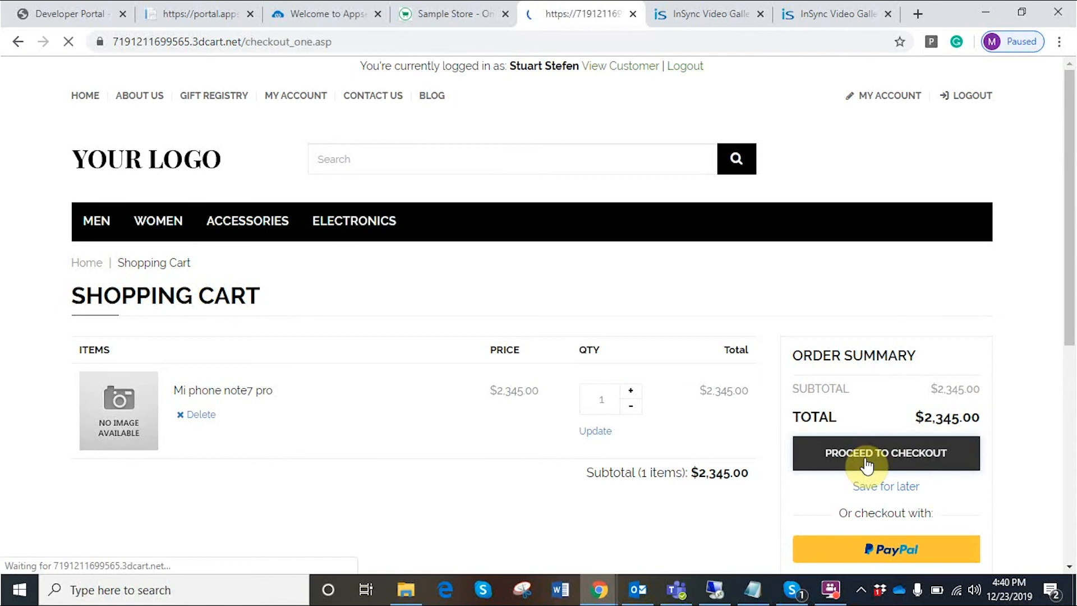
pyautogui.scroll(-2, 372, 410)
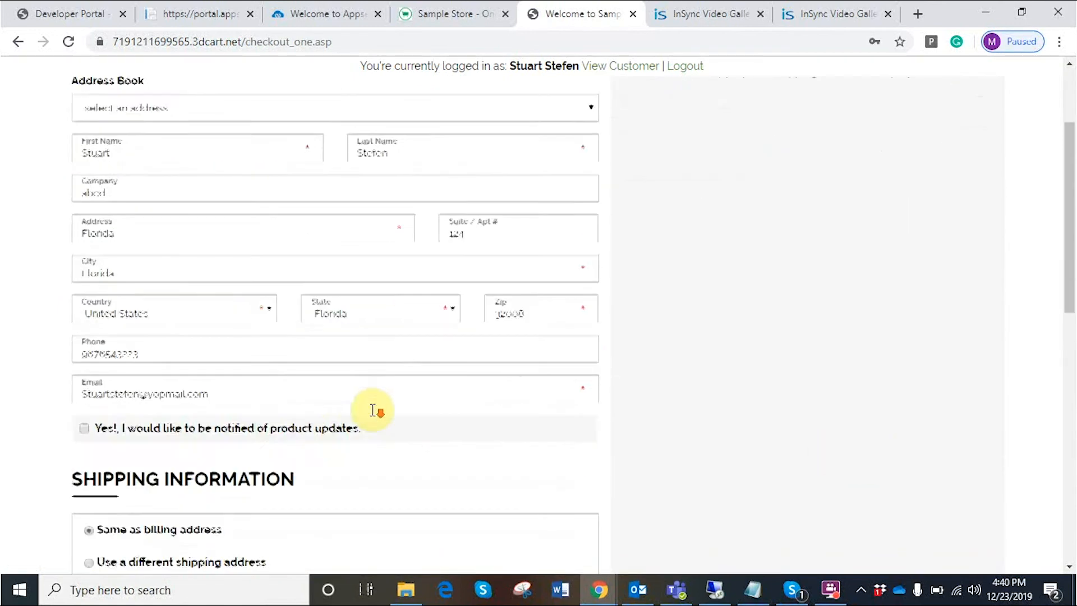
pyautogui.scroll(2, 374, 410)
pyautogui.scroll(-2, 373, 410)
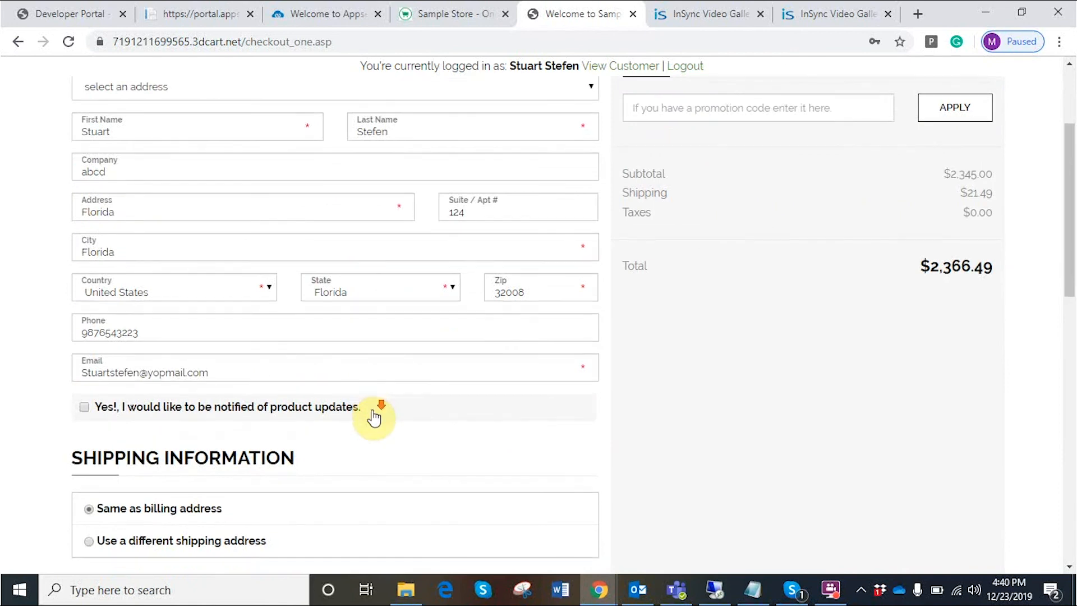
pyautogui.scroll(-1, 374, 417)
pyautogui.scroll(-2, 372, 412)
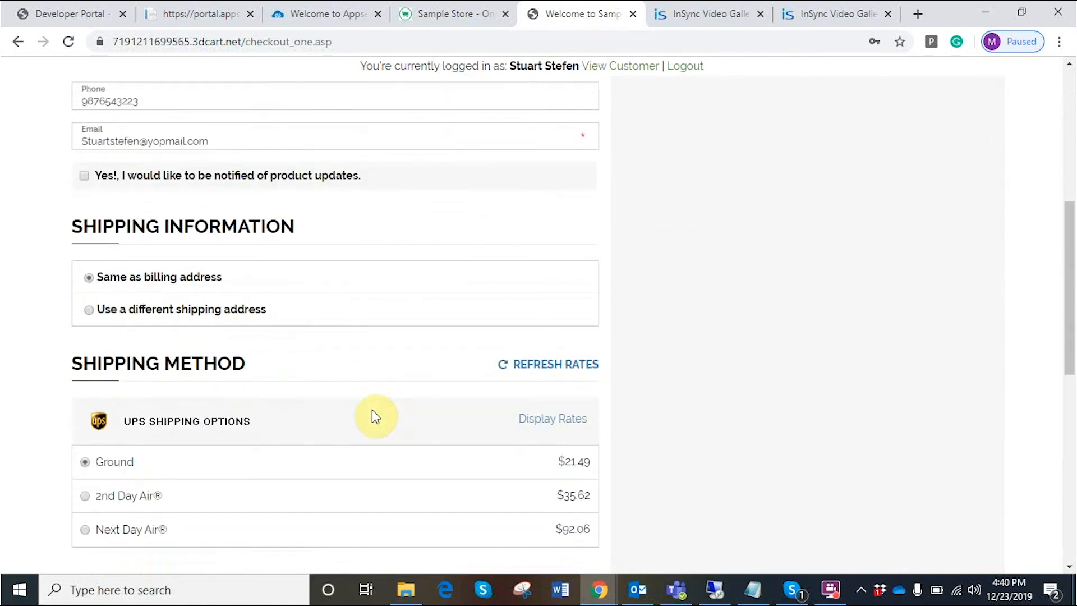
pyautogui.scroll(-2, 376, 417)
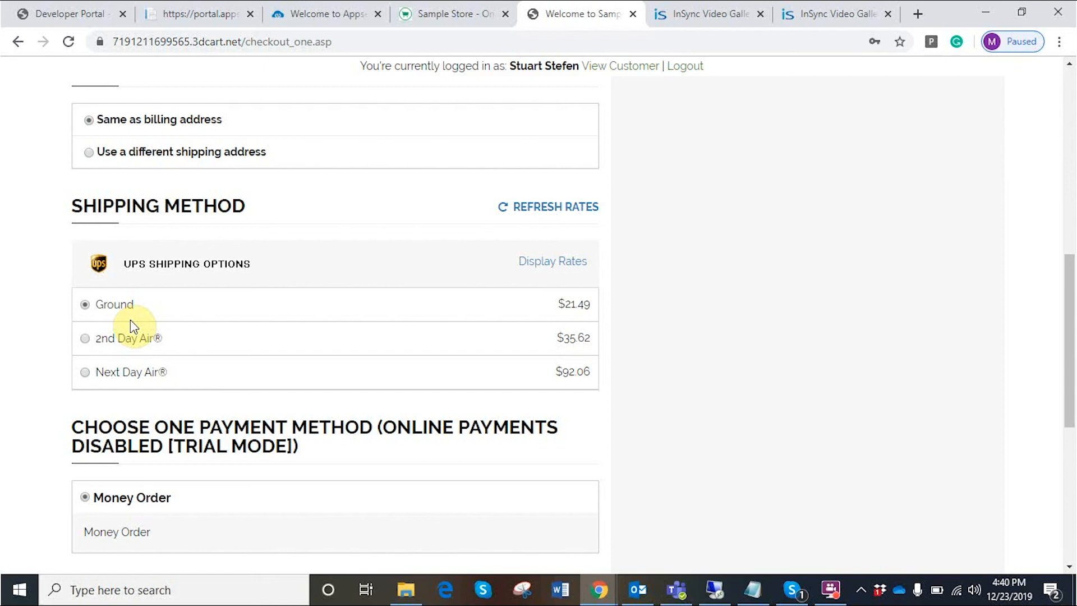
pyautogui.scroll(-4, 223, 320)
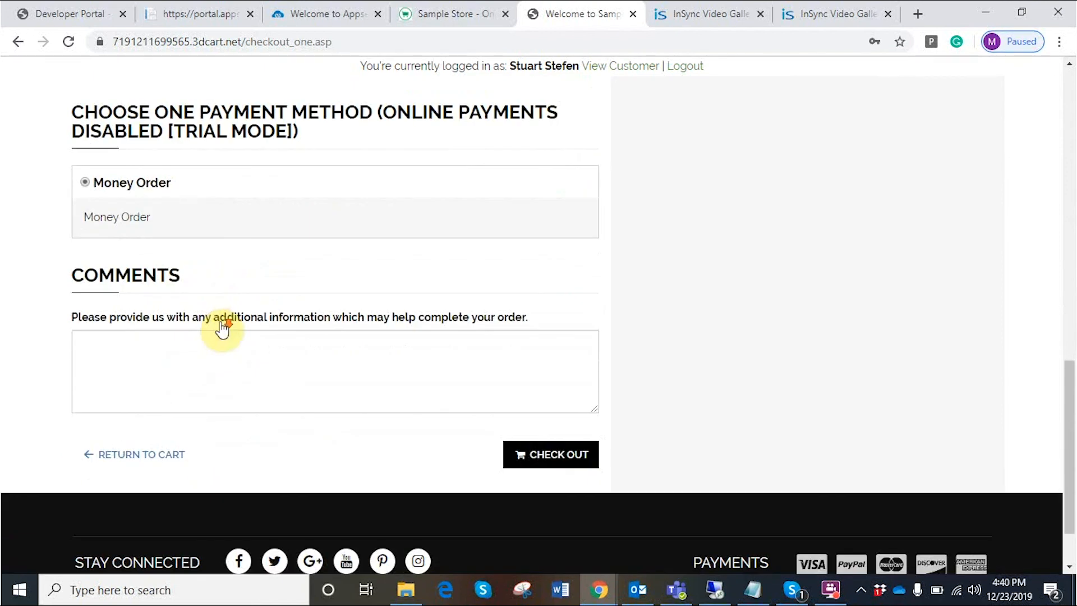
pyautogui.click(568, 473)
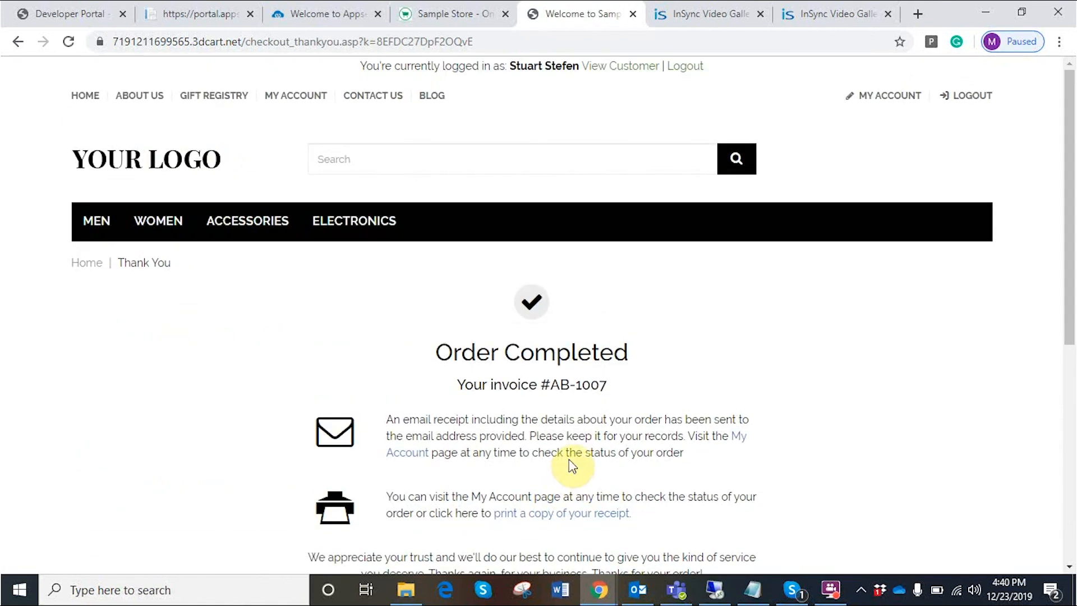
# - On the remote SAP desktop, collapse 3Dcart-SapB1 and close the Sync Panel and Item Master Data
pyautogui.click(715, 591)
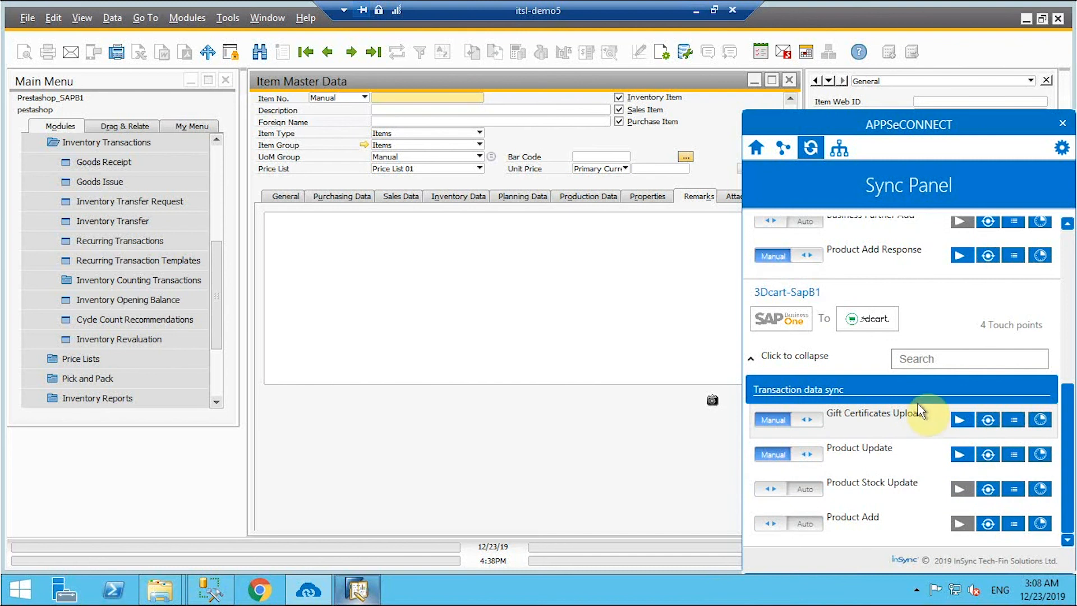
pyautogui.click(754, 357)
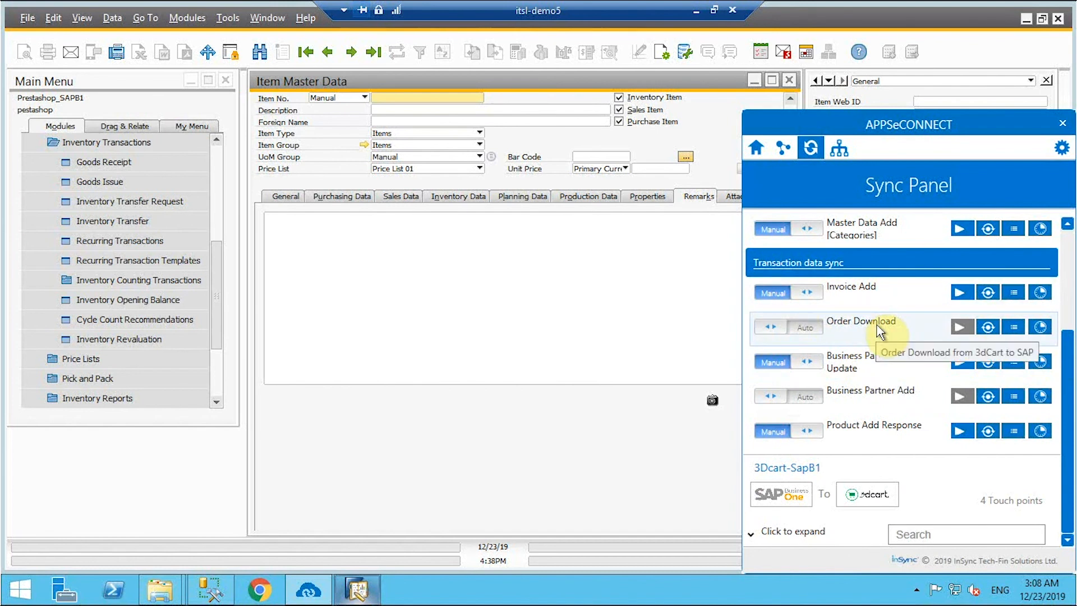
pyautogui.click(789, 81)
pyautogui.click(789, 85)
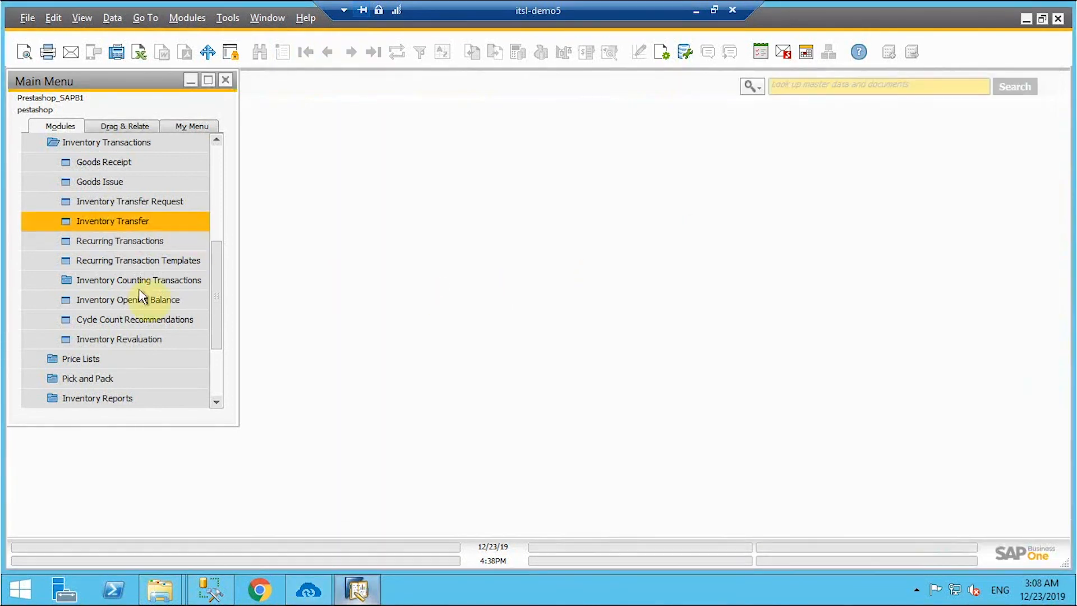
# - Collapse the Inventory module and expand Sales - A/R in the SAP menu
pyautogui.moveTo(217, 309); pyautogui.dragTo(222, 203)
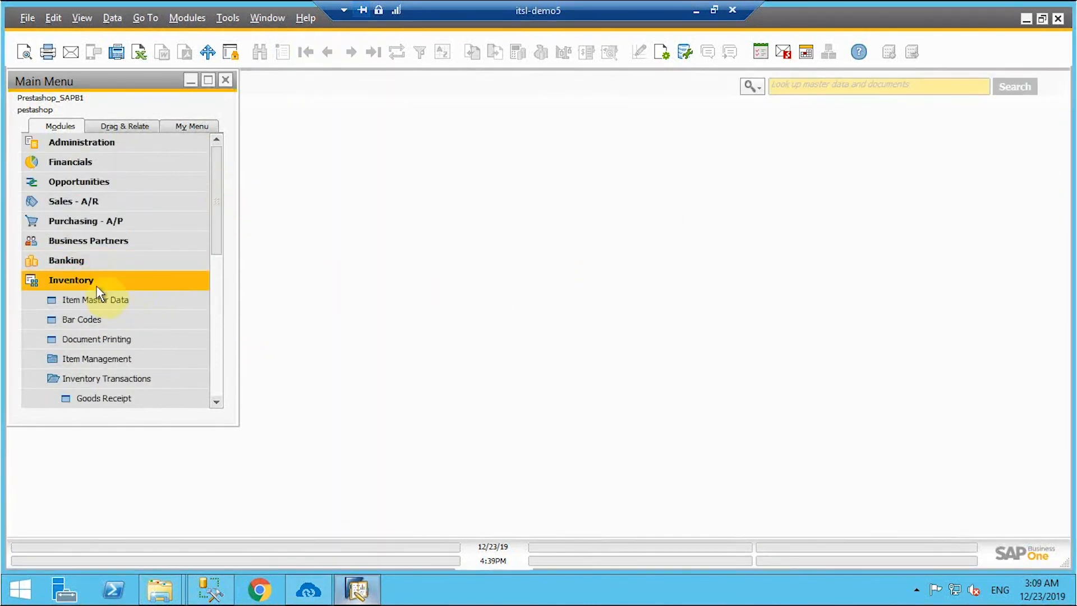
pyautogui.click(93, 281)
pyautogui.click(106, 207)
# - Look up Sales Order 38 with item Mi97, review it, close it and minimize SAP Business One
pyautogui.click(105, 203)
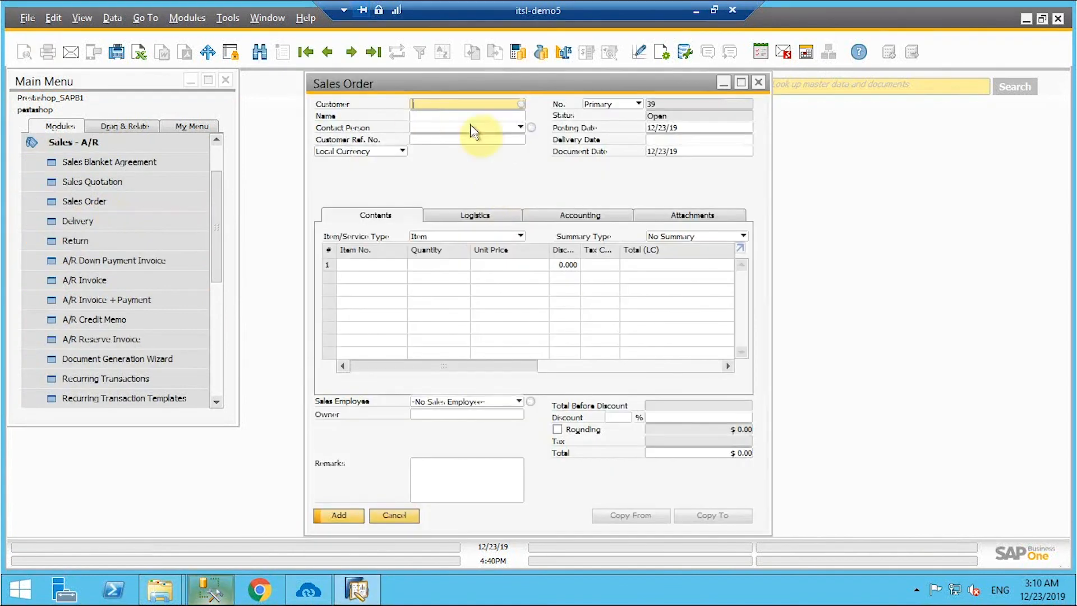
pyautogui.hotkey('ctrl', 'f')
pyautogui.write('38')
pyautogui.press('Return')
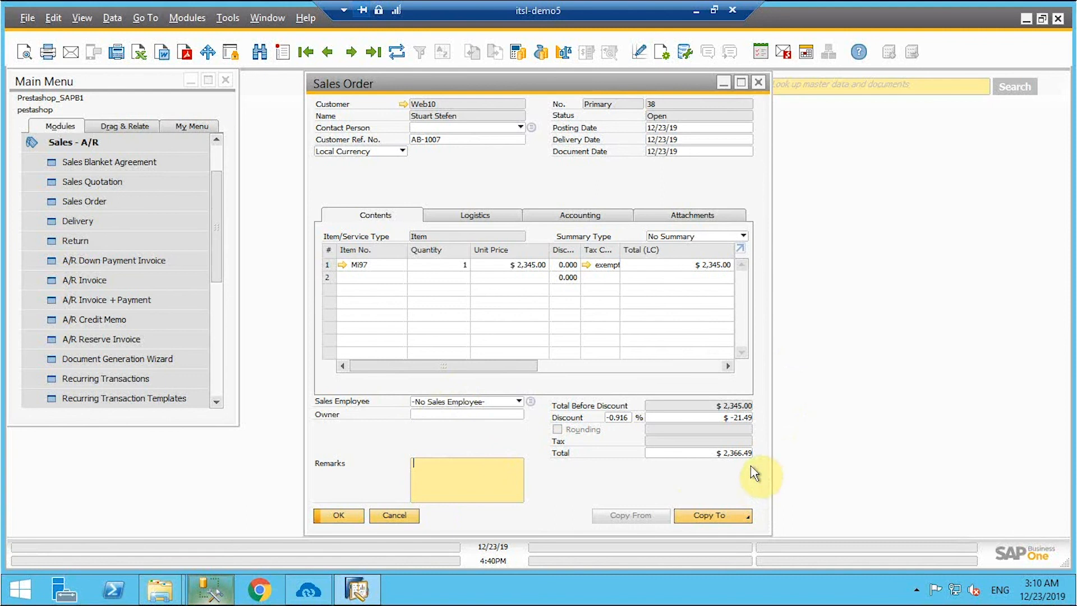
pyautogui.click(338, 516)
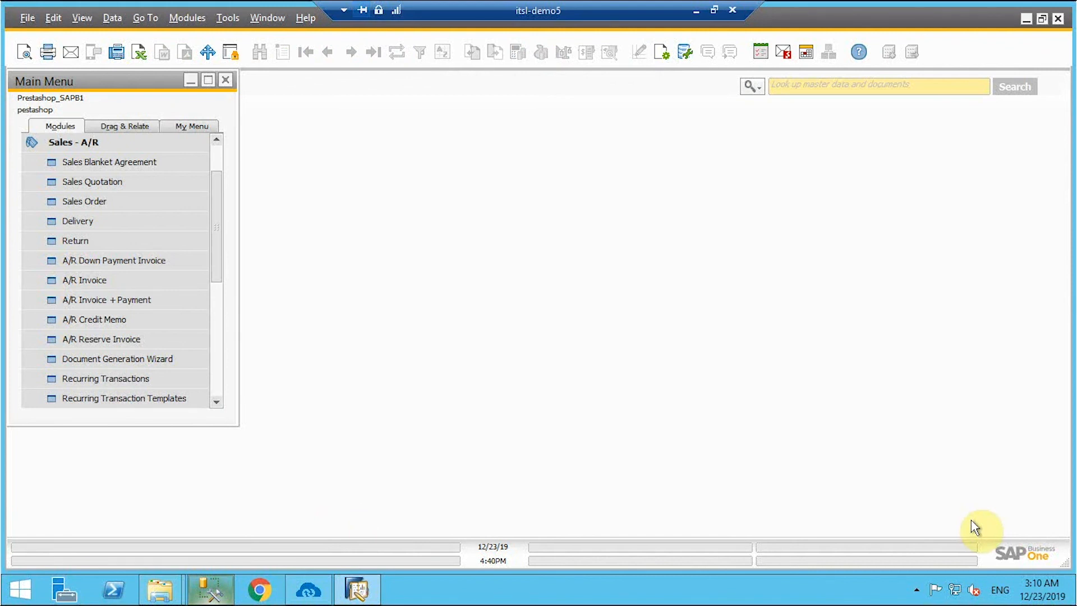
pyautogui.click(1027, 19)
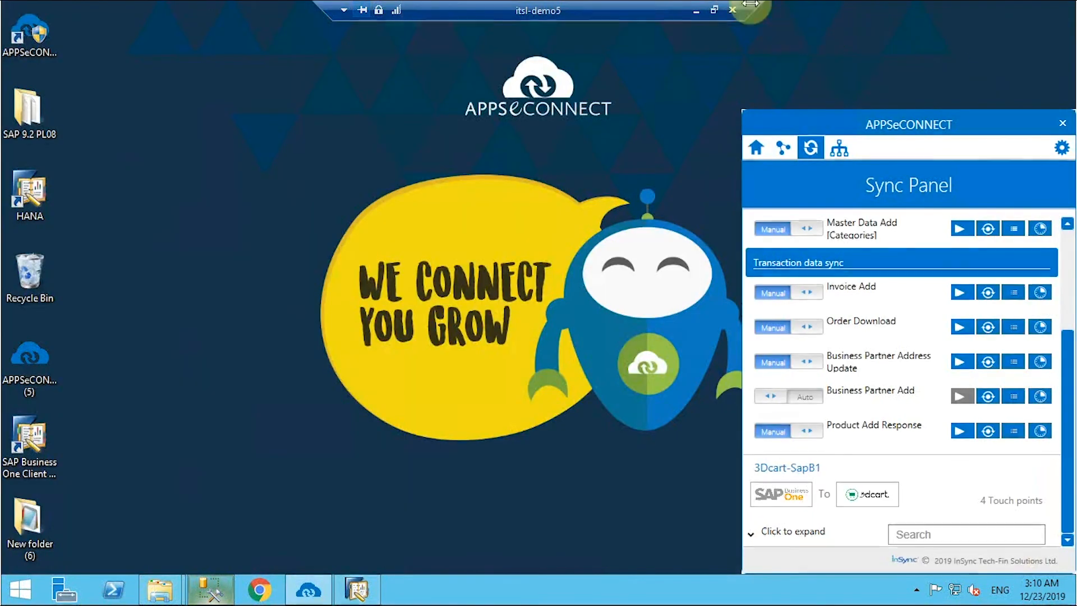